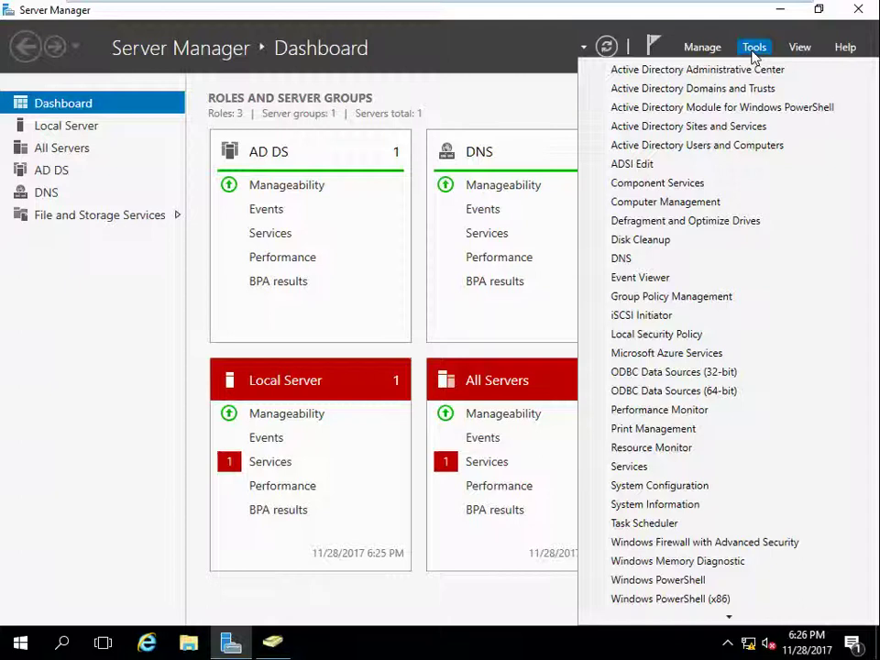
Step: Launch Group Policy Management from Server Manager's Tools menu
left_click(667, 297)
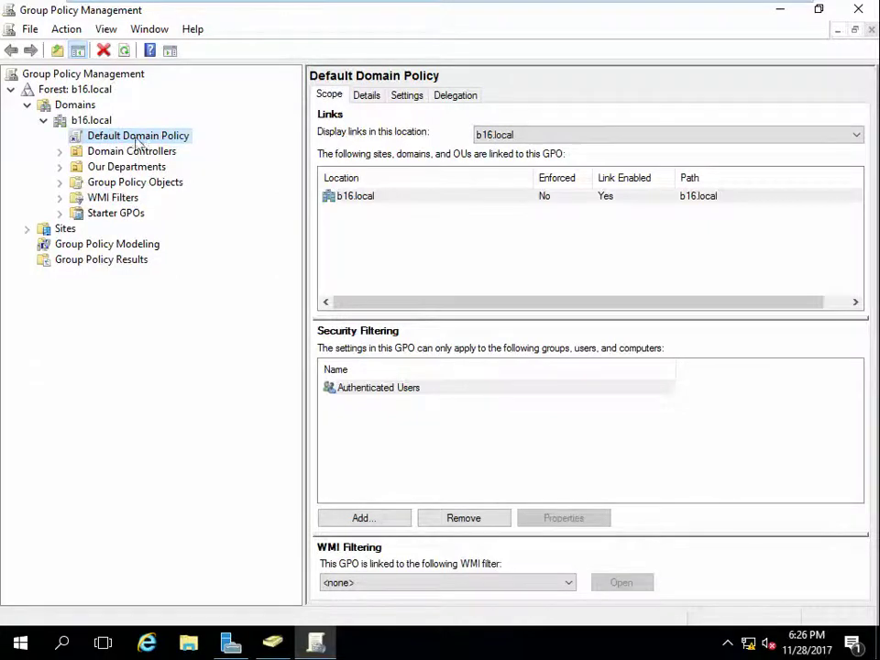
Step: Expand Group Policy Objects and open the Default Domain Policy for editing
left_click(60, 181)
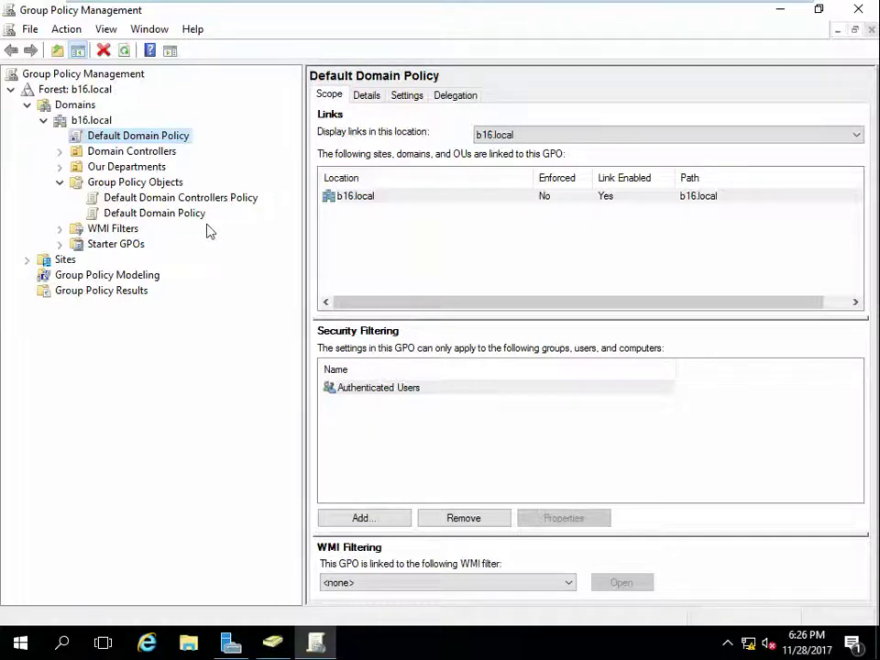
right_click(177, 218)
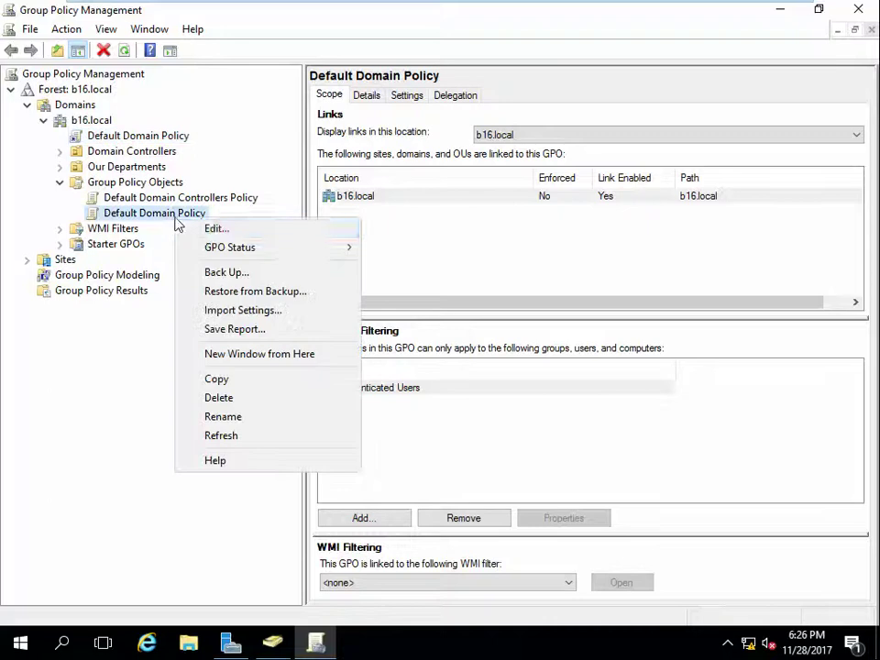
left_click(203, 230)
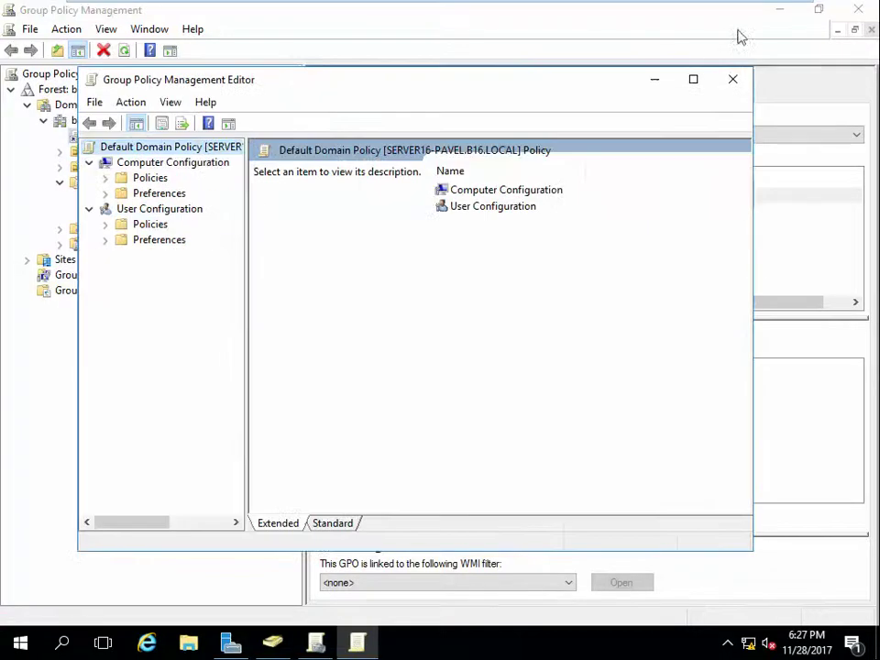
Step: Maximize the editor, browse to User Configuration > Administrative Templates > Desktop, then switch to the Windows 10 client
left_click(700, 79)
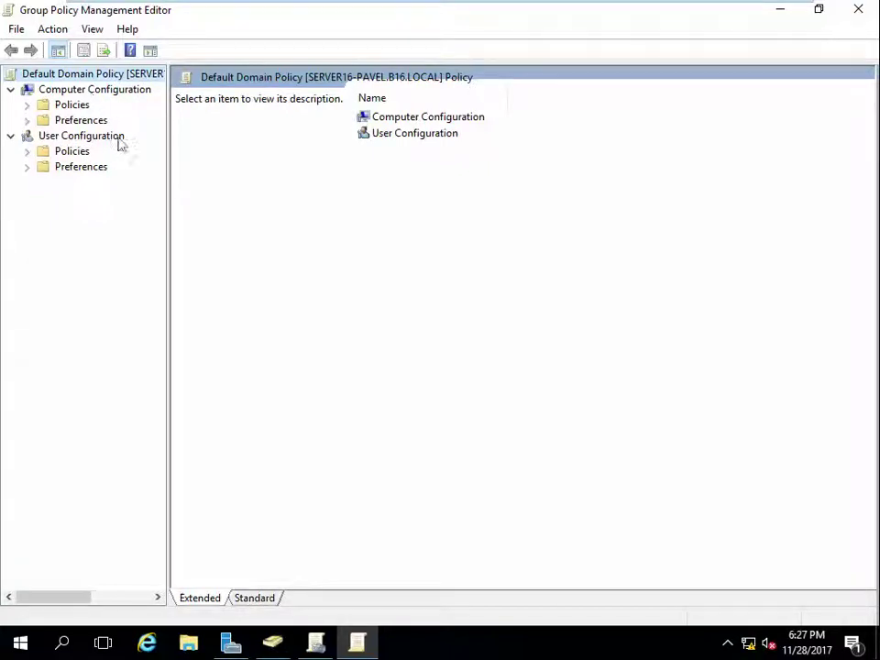
left_click(27, 151)
left_click(44, 198)
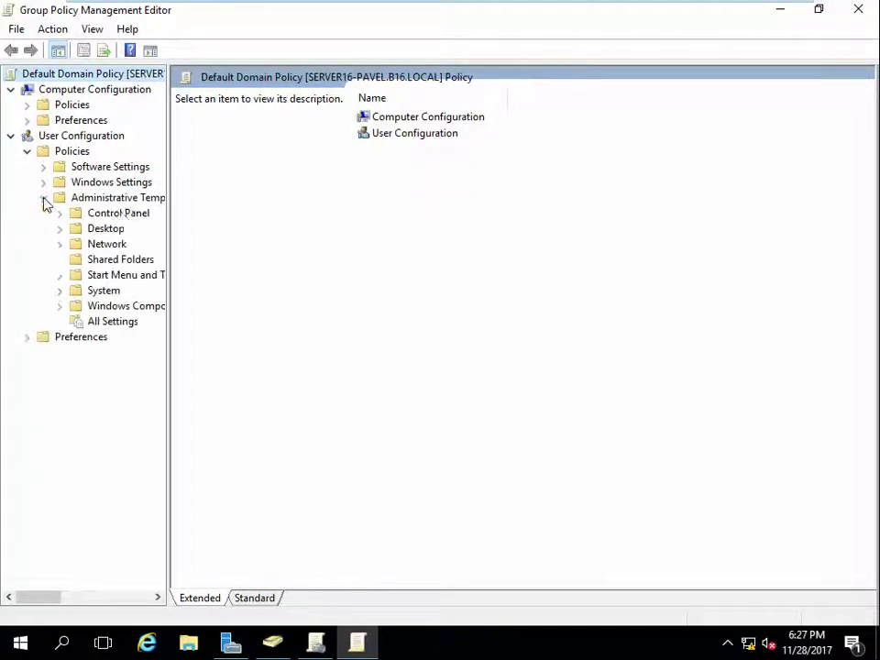
left_click_drag(171, 229, 250, 220)
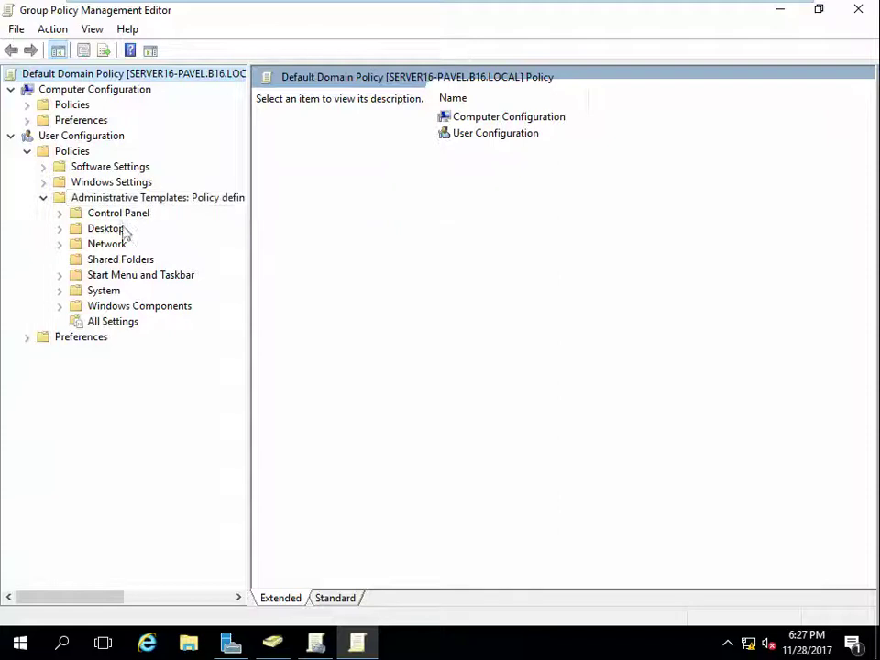
left_click(74, 234)
left_click(60, 229)
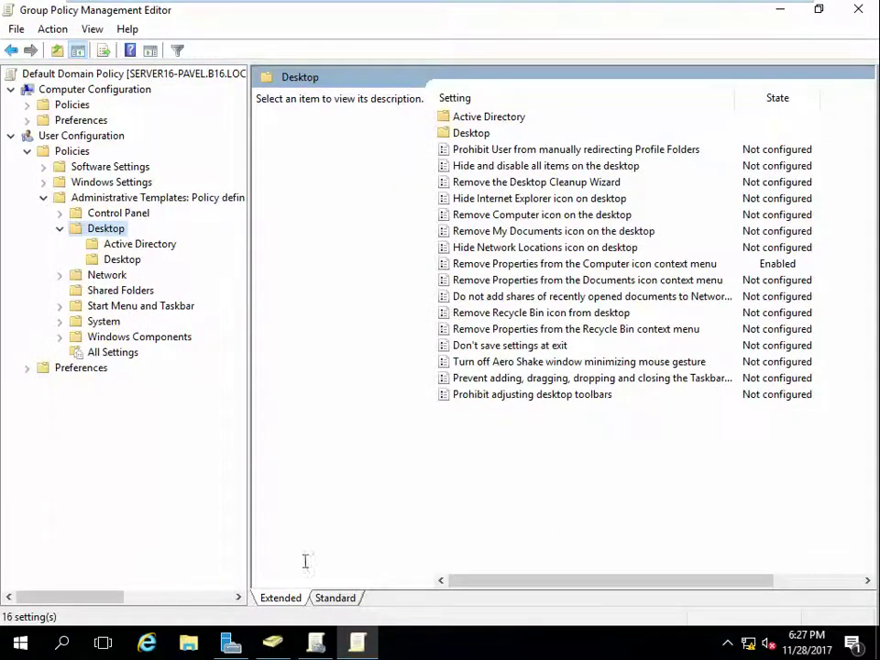
left_click(335, 598)
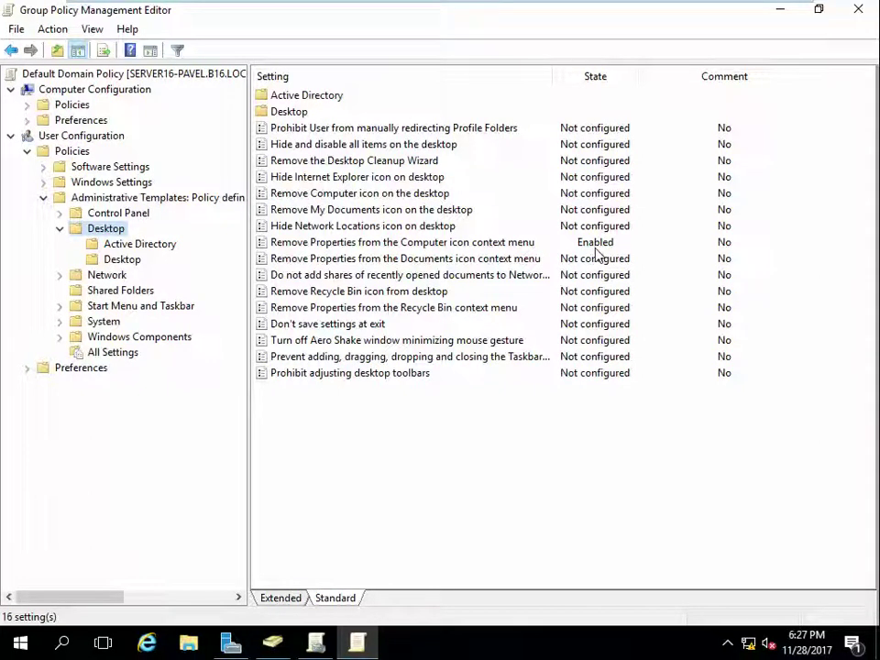
mouse_move(156, 7)
left_click(307, 14)
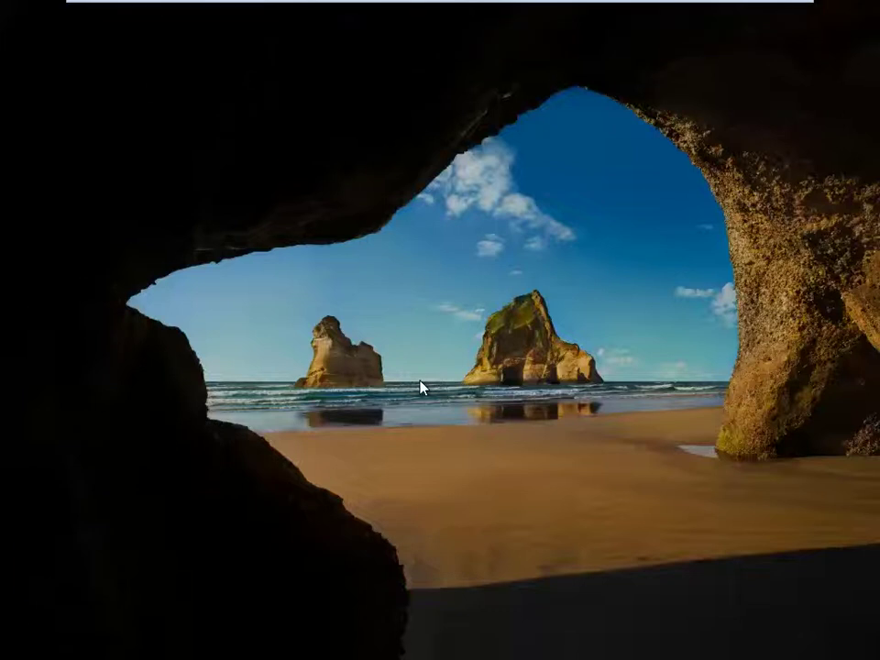
Step: Dismiss the Windows 10 lock screen and sign in with the account password
left_click(420, 387)
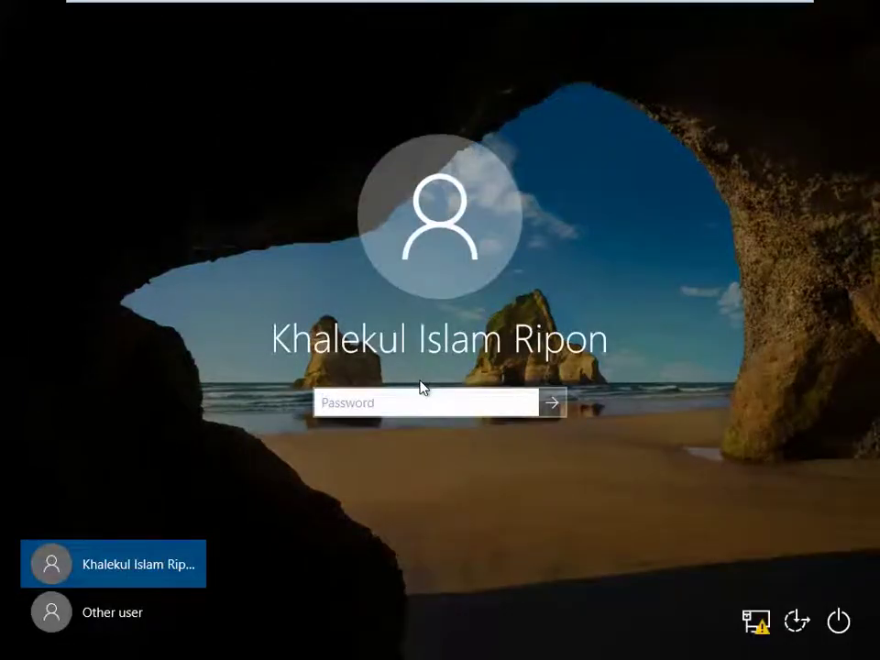
type("123")
key("Return")
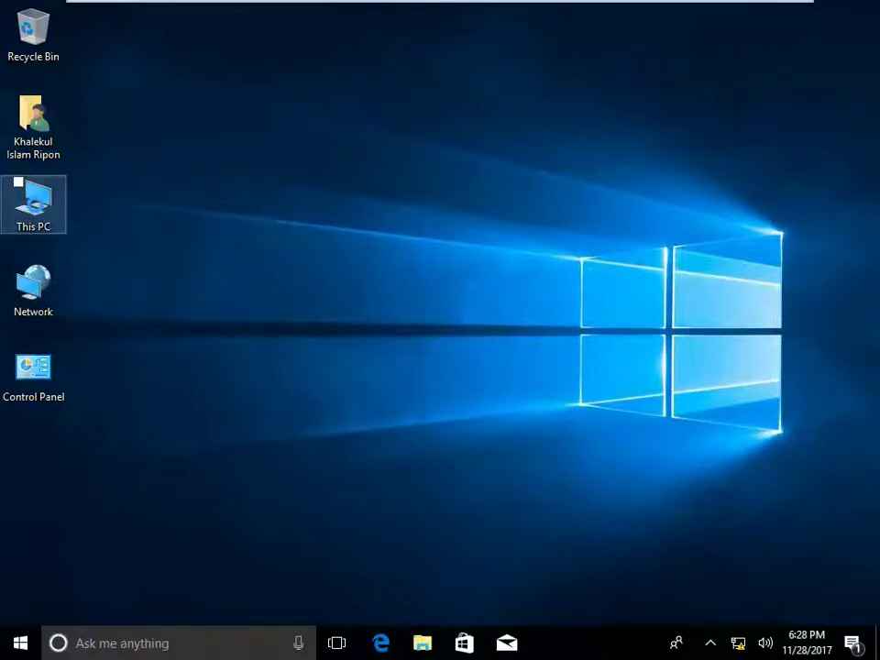
left_click(36, 211)
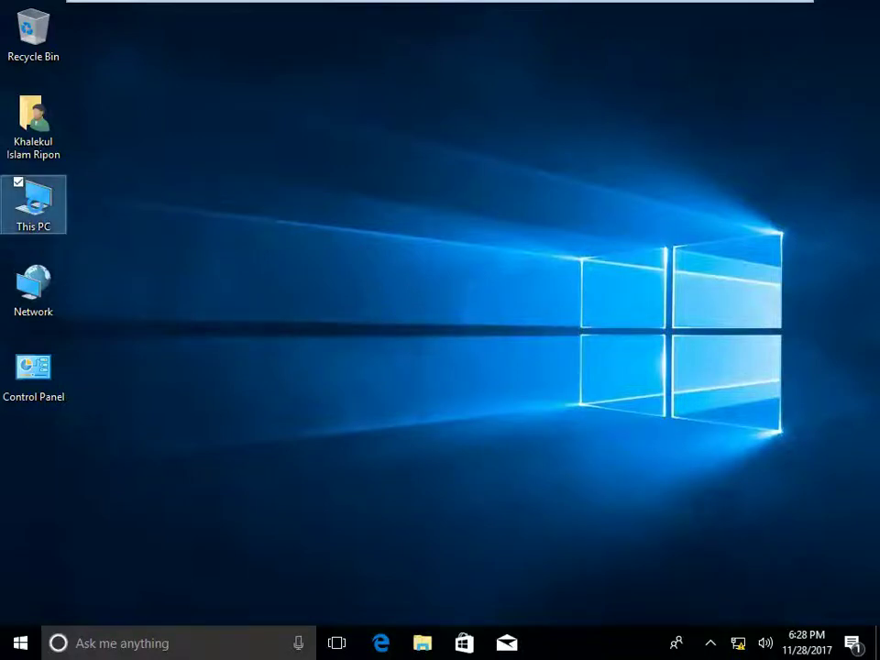
right_click(37, 209)
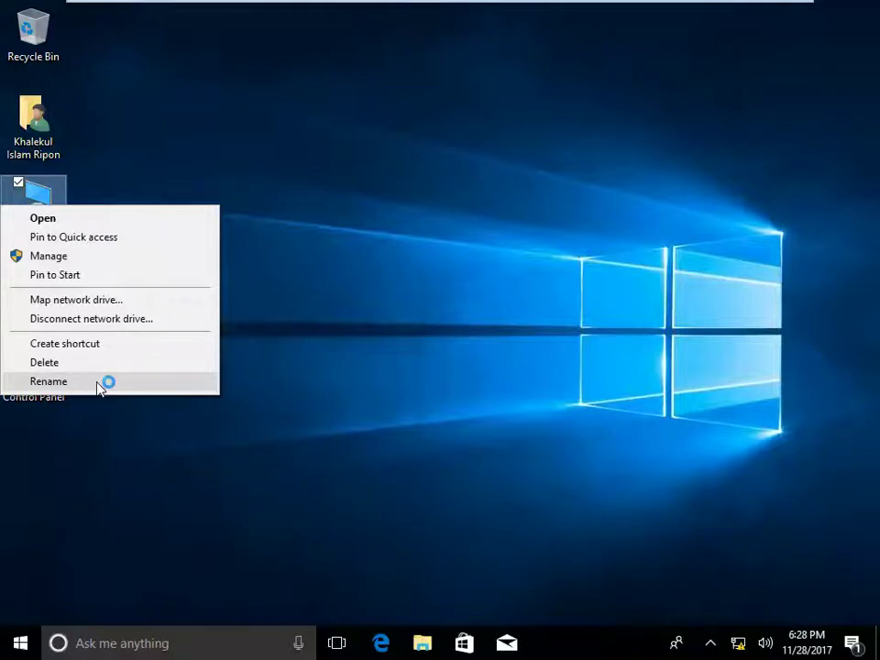
left_click(382, 287)
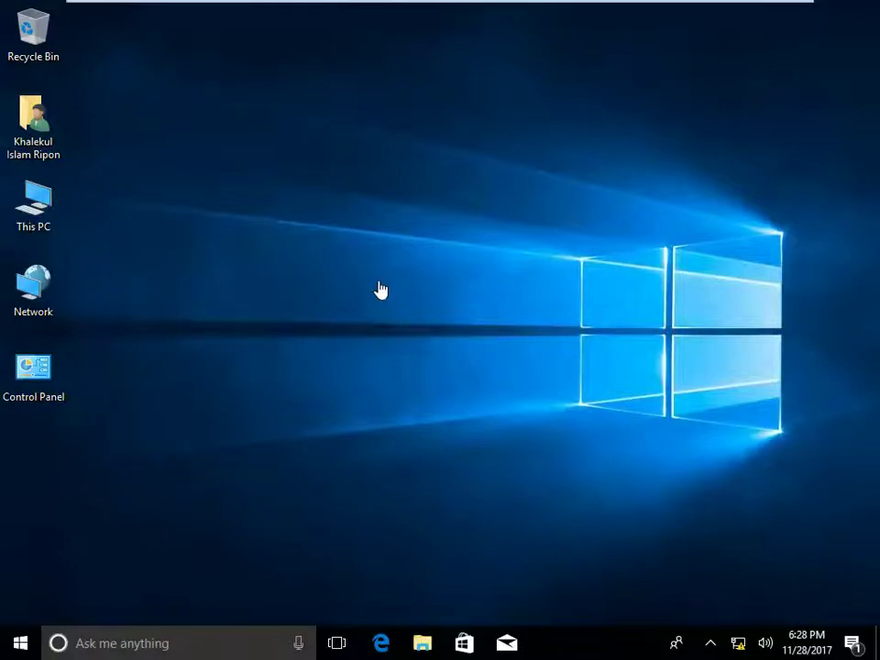
Step: Back on the server, list the Desktop subfolder's settings and select Desktop Wallpaper
left_click(170, 14)
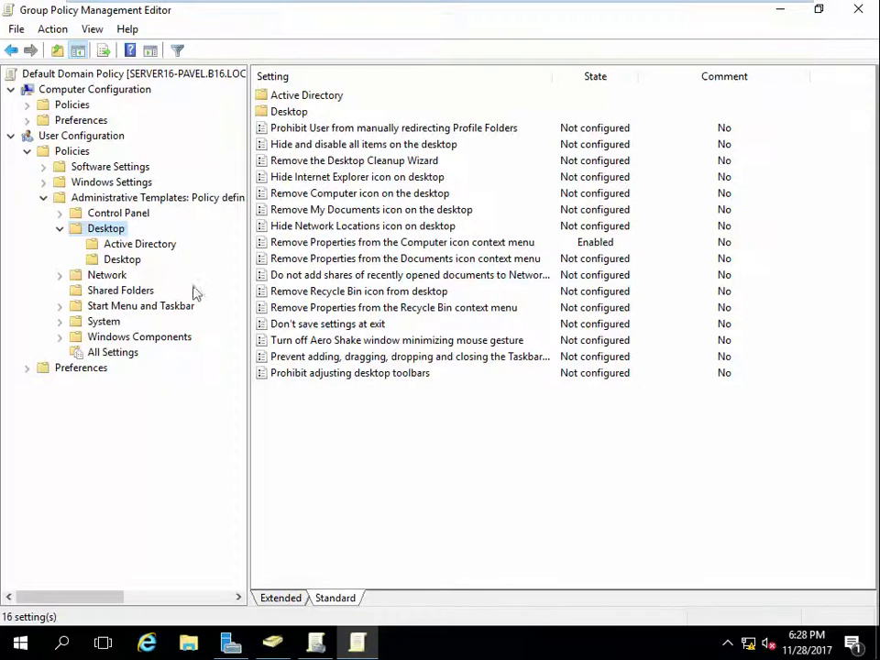
left_click(115, 260)
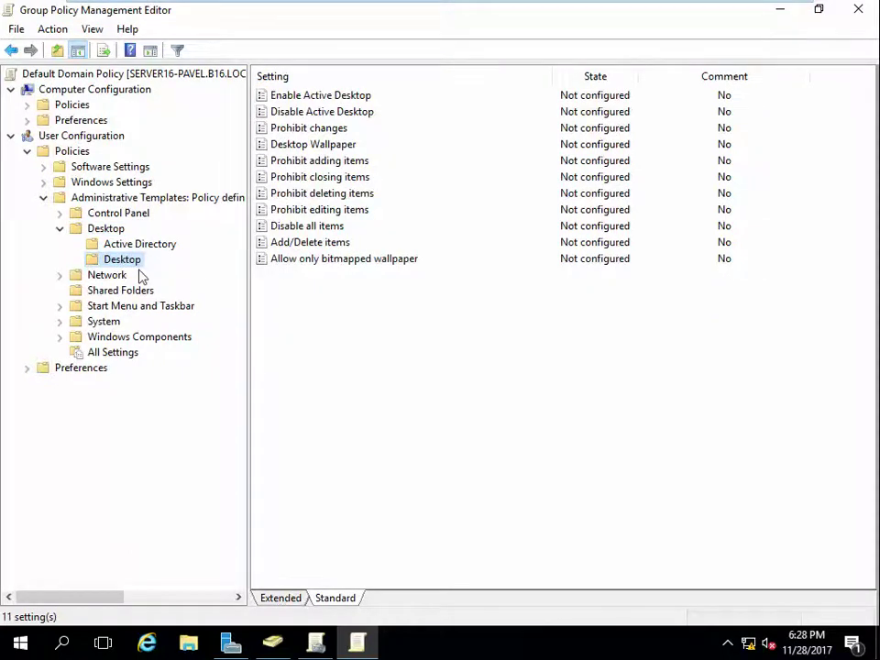
left_click(333, 149)
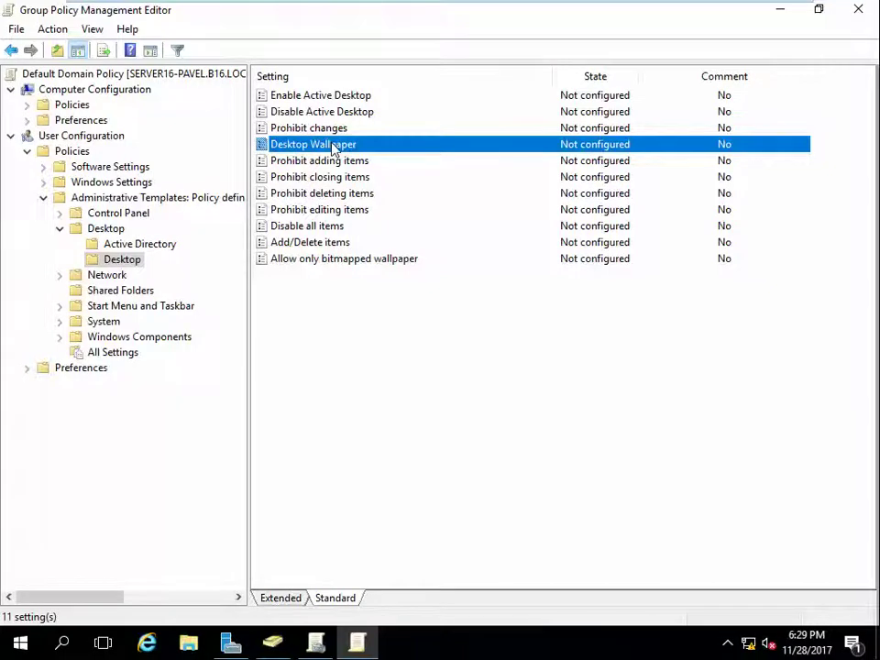
Step: Open Desktop Wallpaper, choose Enabled, then cancel without saving
double_click(355, 149)
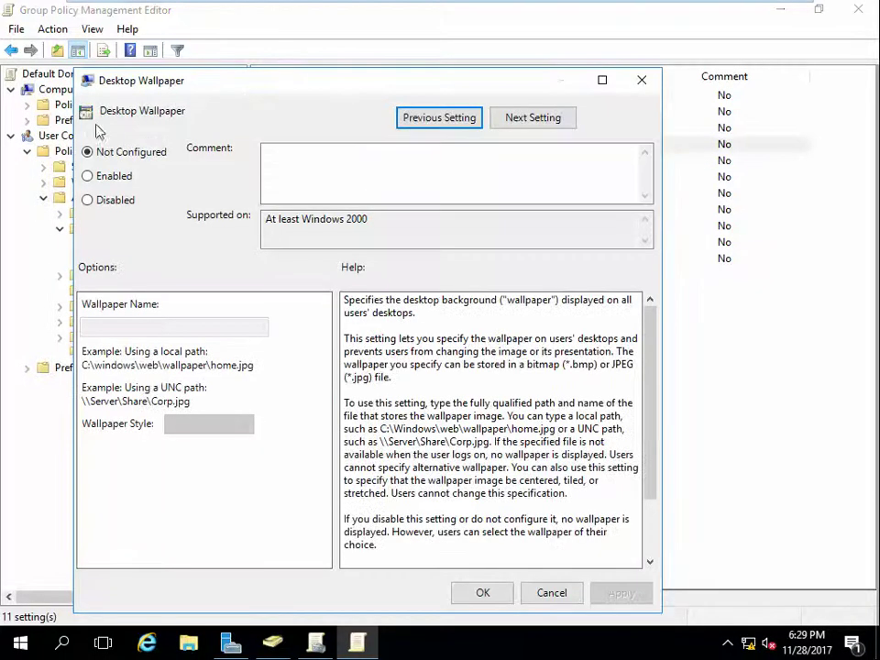
left_click(114, 178)
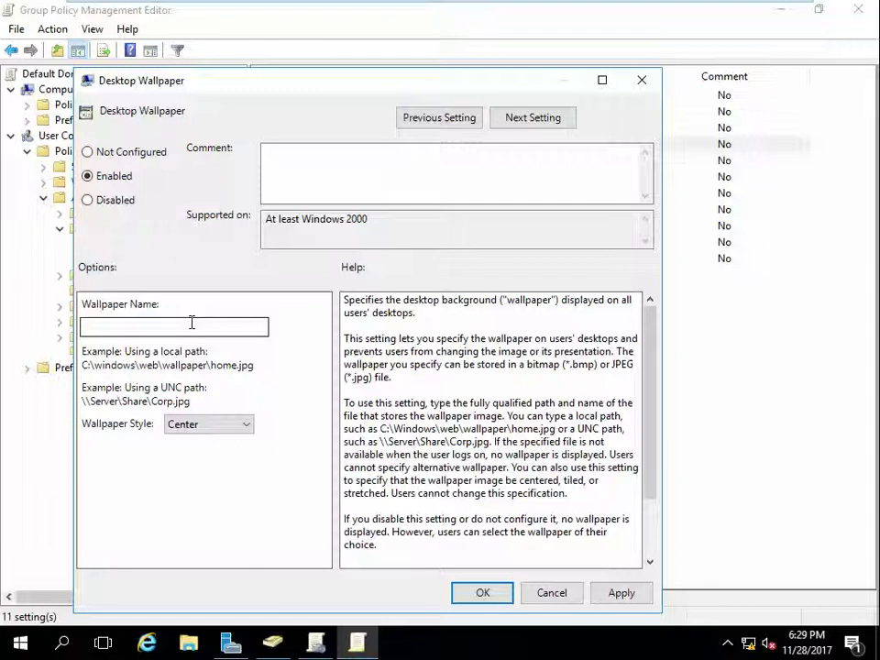
left_click(561, 596)
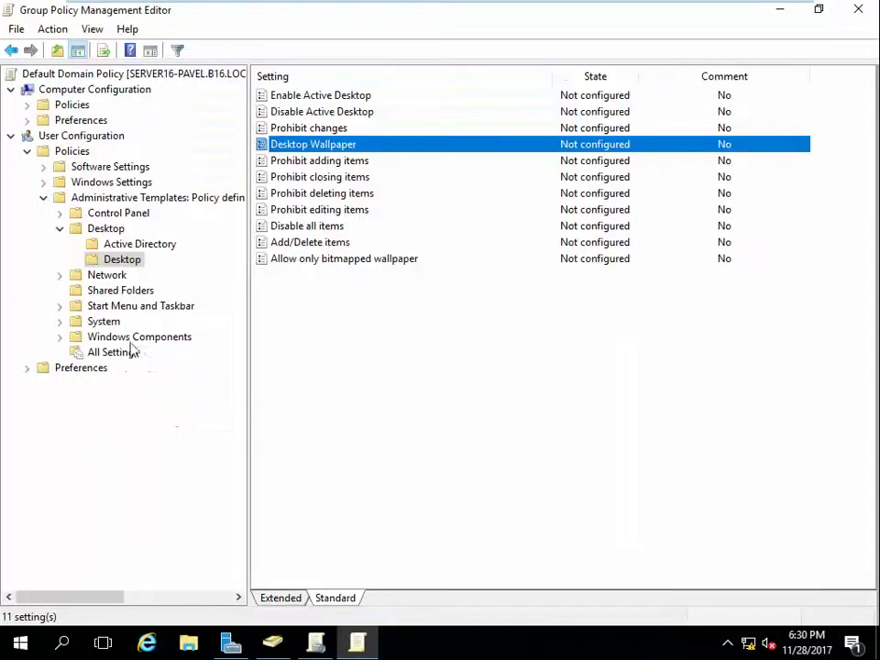
Step: Reopen Desktop Wallpaper, choose Enabled and place the cursor in the Wallpaper Name box
left_click(104, 229)
left_click(128, 261)
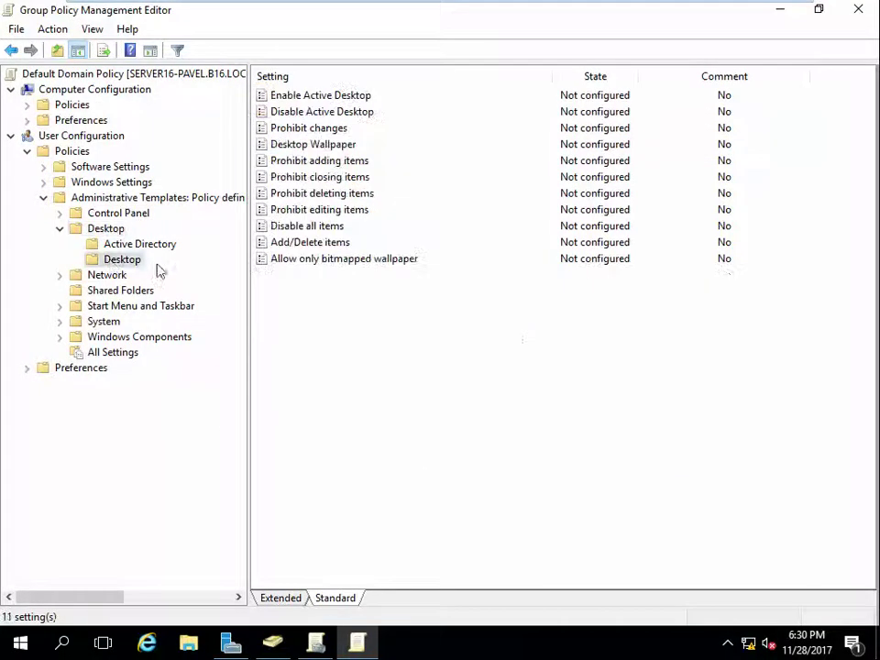
left_click(320, 144)
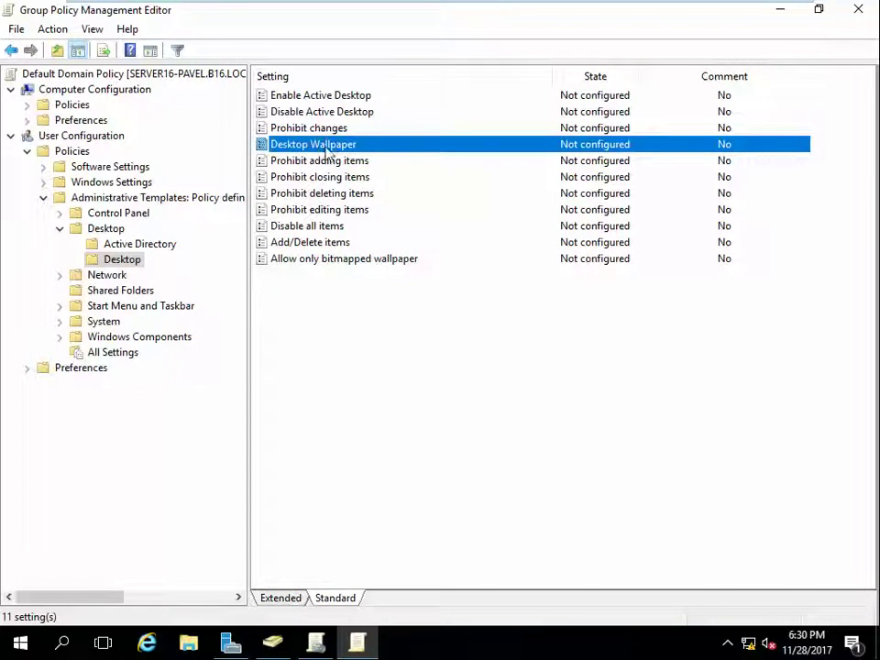
double_click(327, 148)
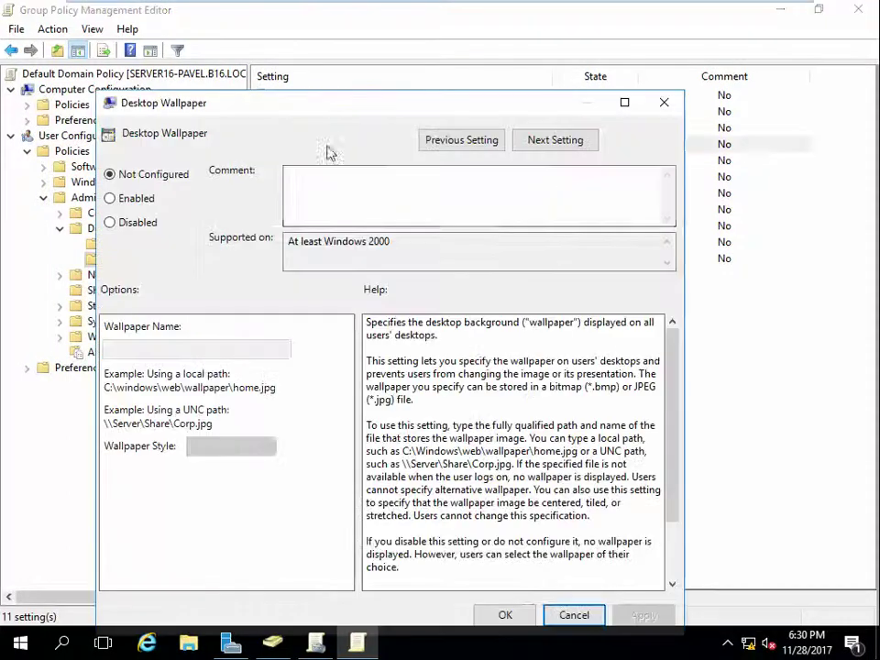
left_click(138, 200)
left_click(189, 346)
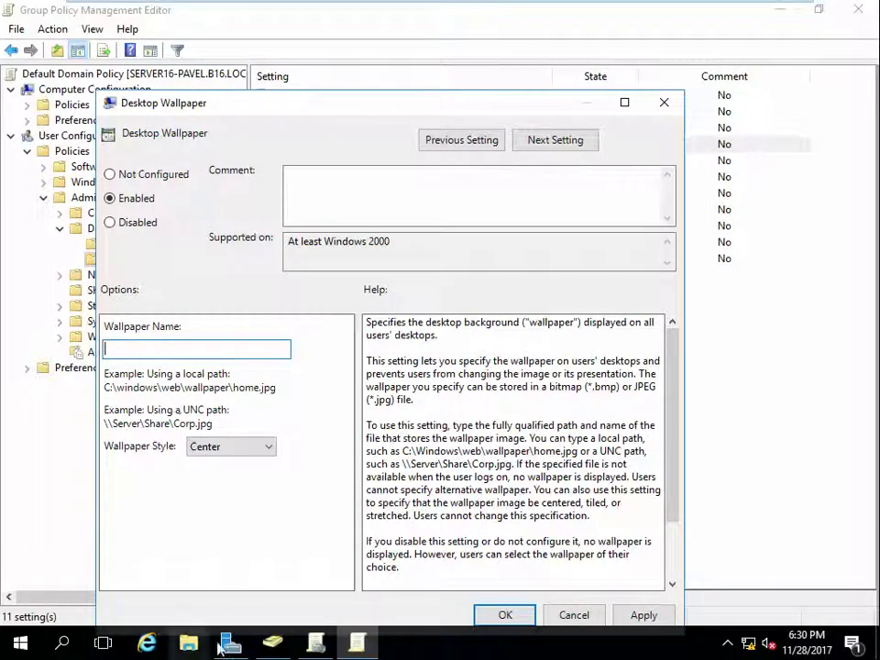
Step: Open google.com in Internet Explorer, dismiss the security alert and maximize the browser
left_click(150, 644)
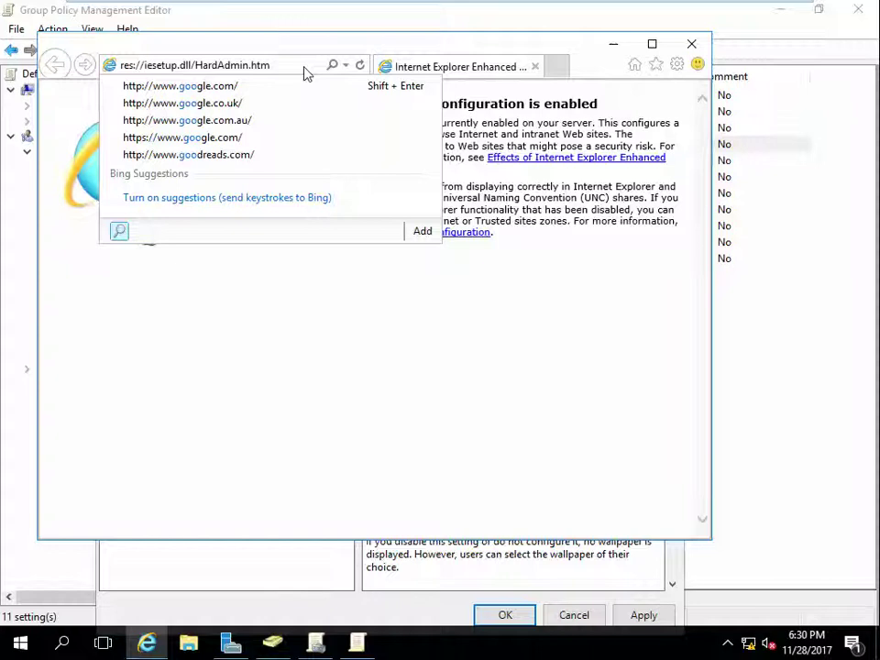
left_click(240, 86)
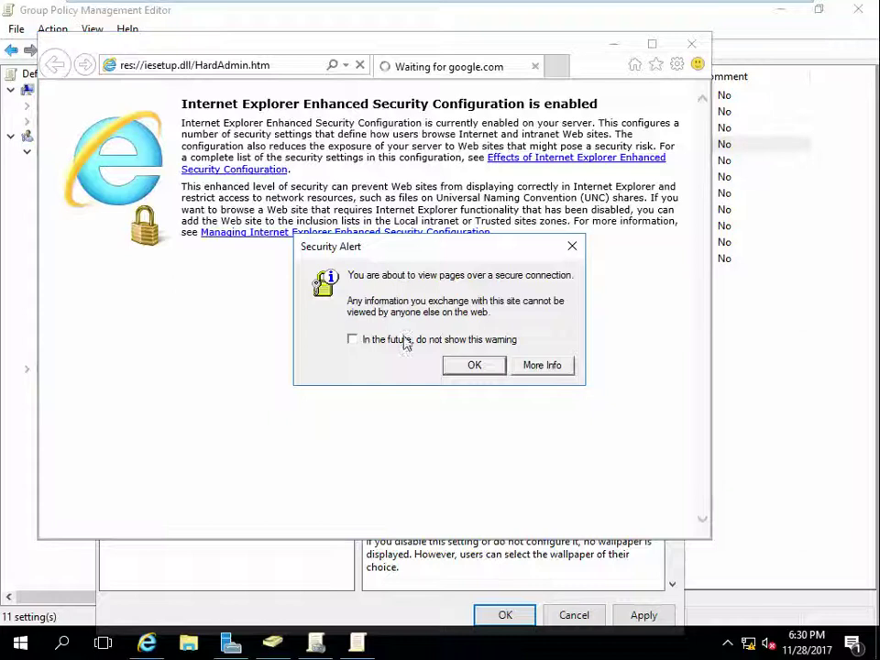
left_click(404, 340)
left_click(472, 365)
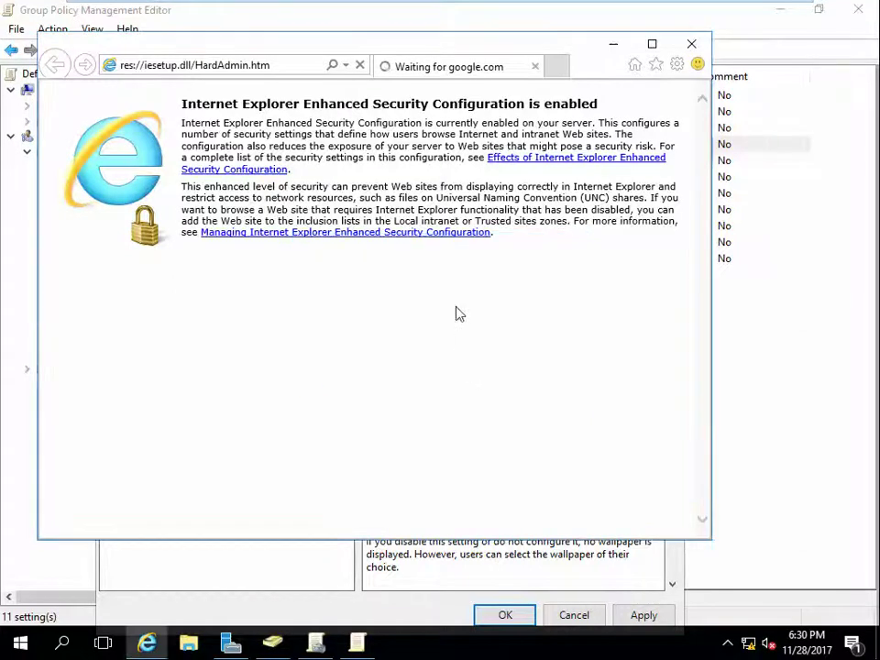
left_click(652, 43)
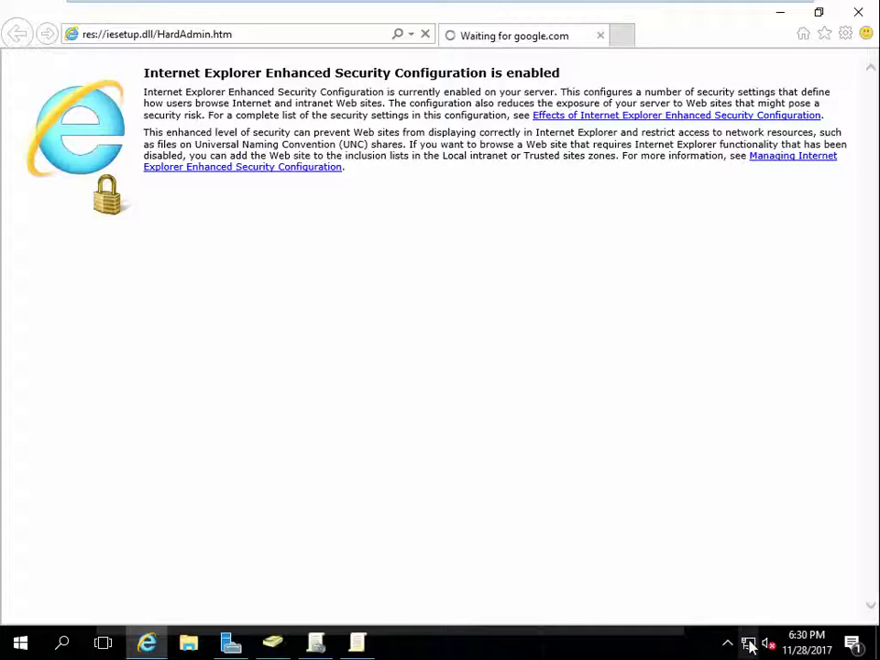
mouse_move(750, 644)
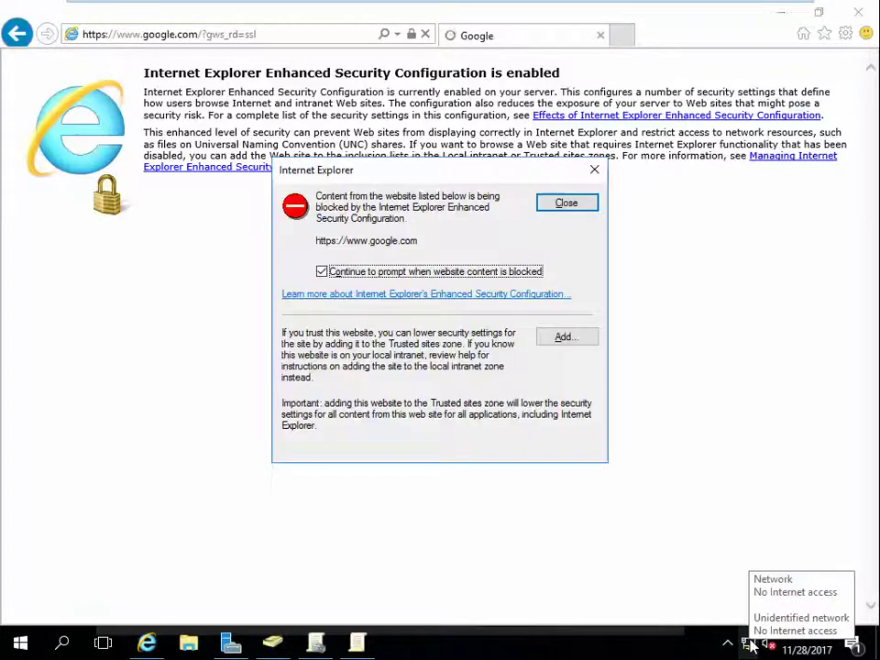
key("super")
left_click(566, 374)
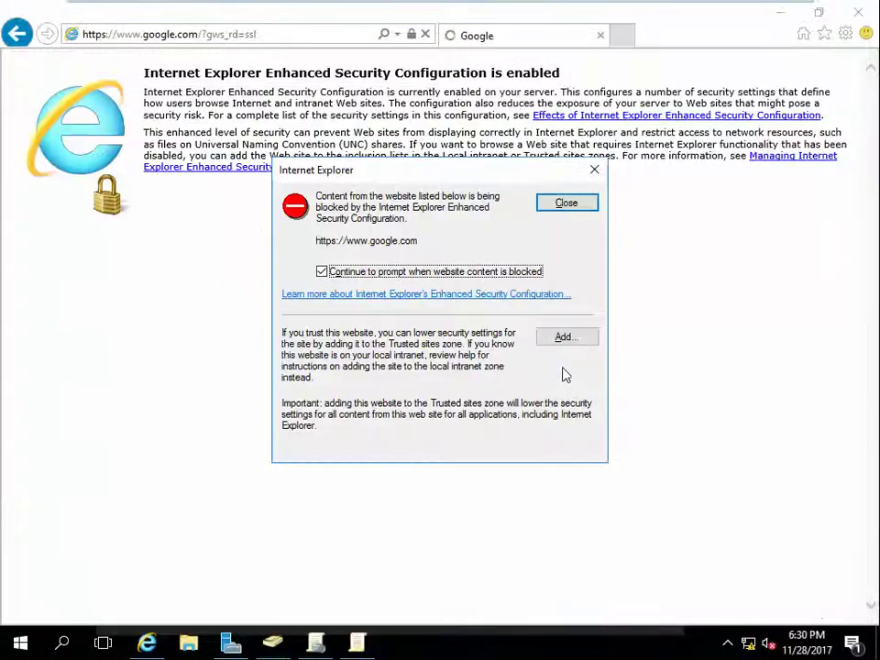
Step: Add google.com and gstatic.com to the trusted sites from the blocked-content prompts
left_click(570, 340)
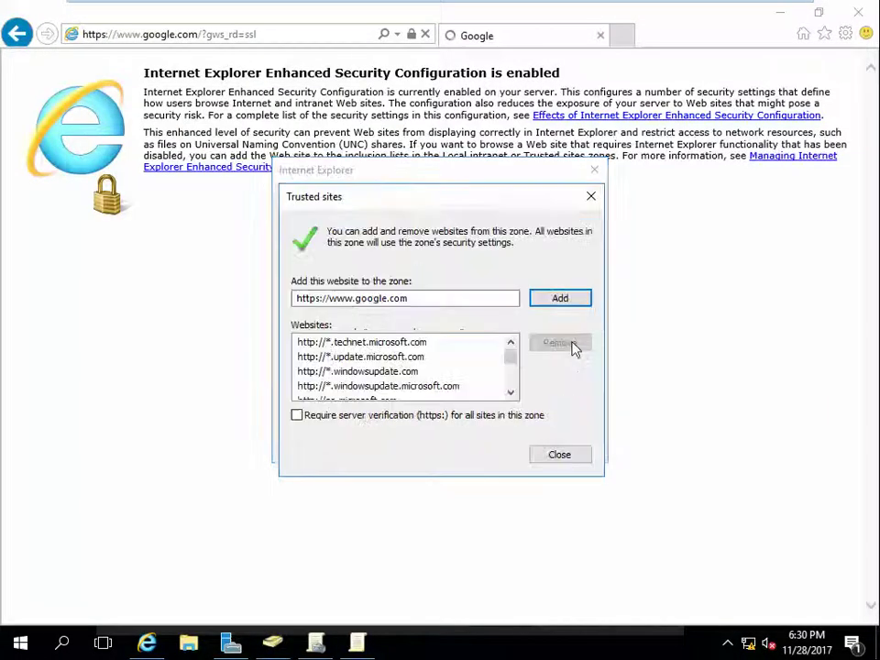
left_click(572, 308)
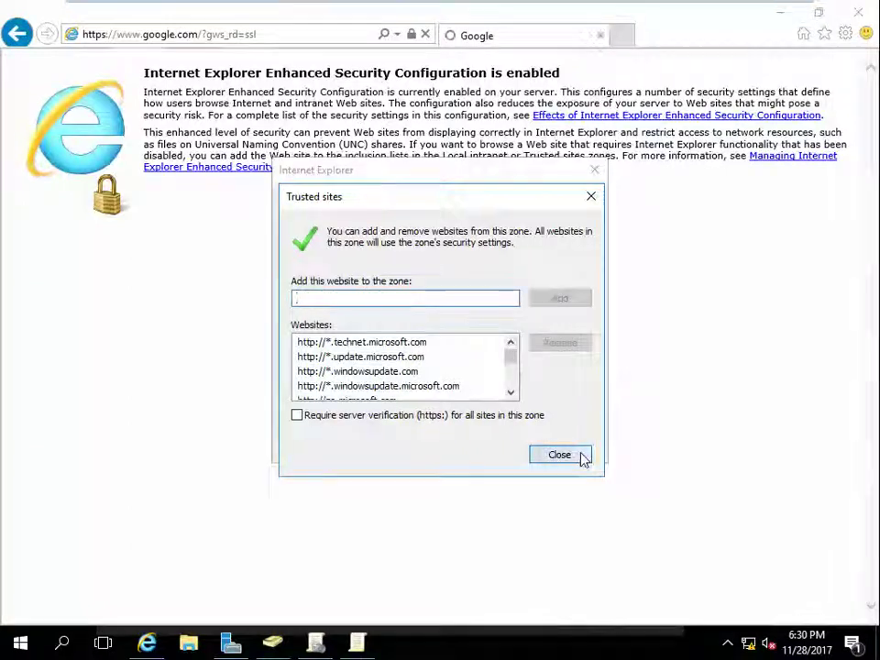
left_click(576, 455)
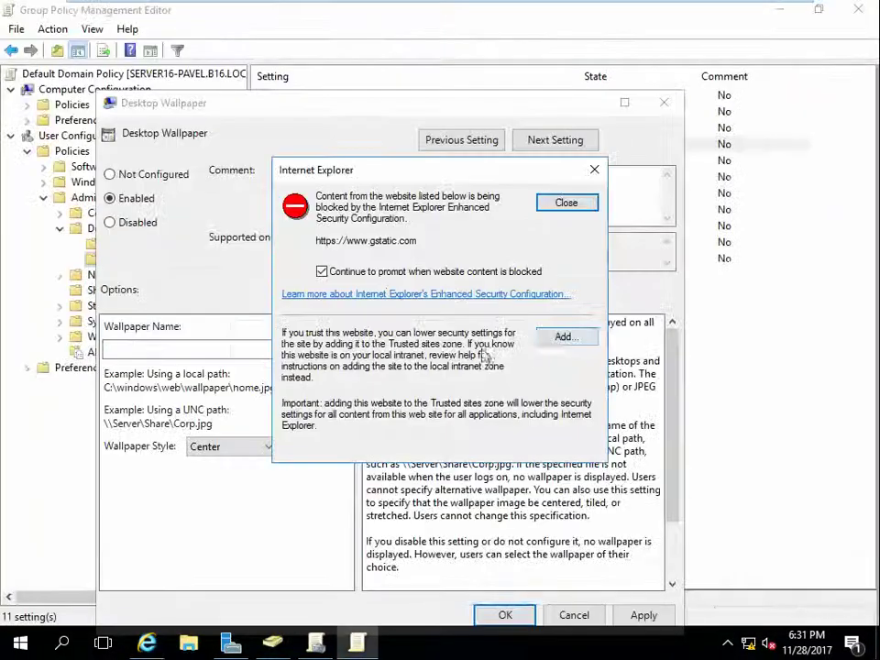
left_click(561, 339)
left_click(561, 299)
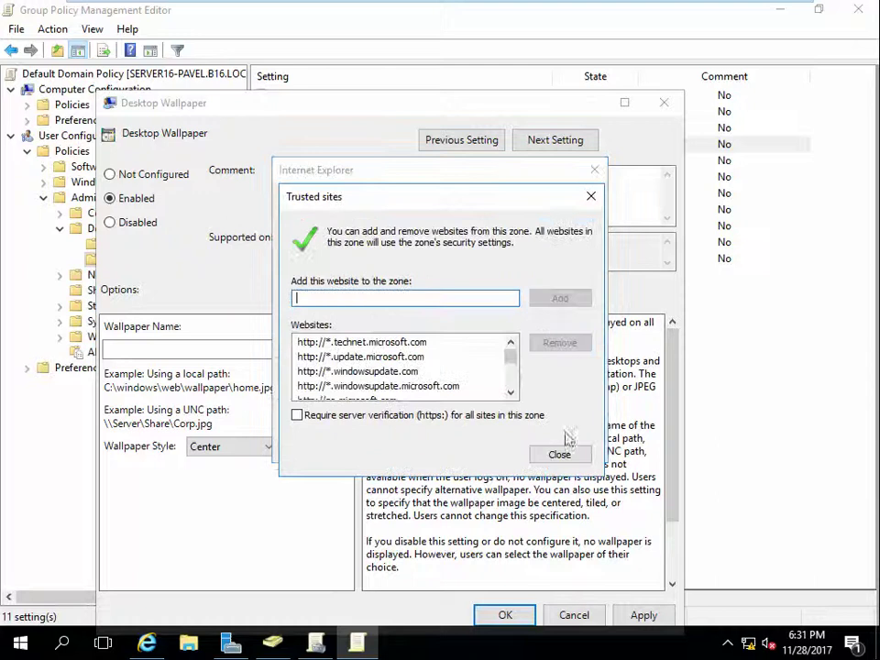
left_click(579, 452)
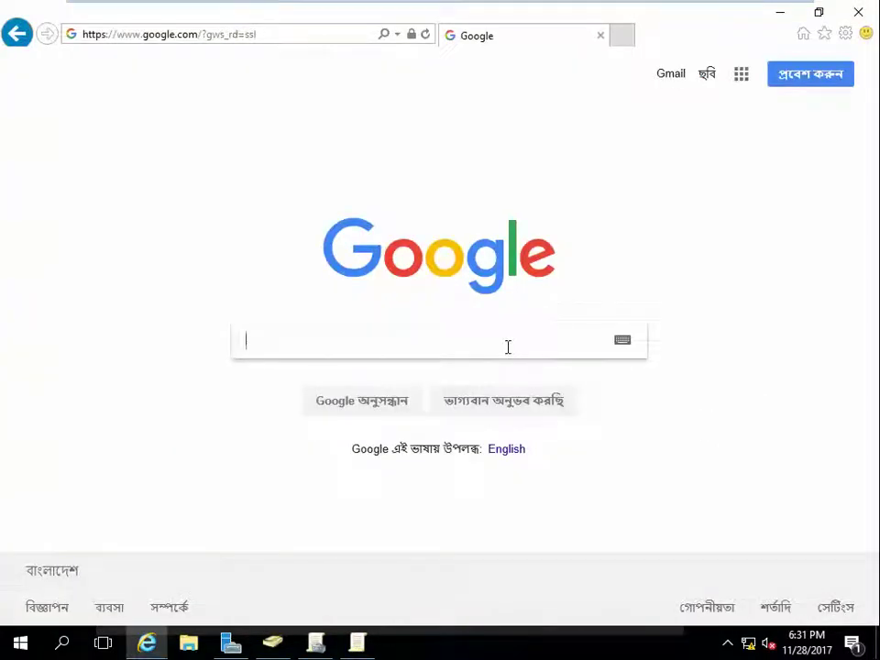
Step: Trust apis.google.com, then search Google Images for 'wallpaper windows 10'
type("p")
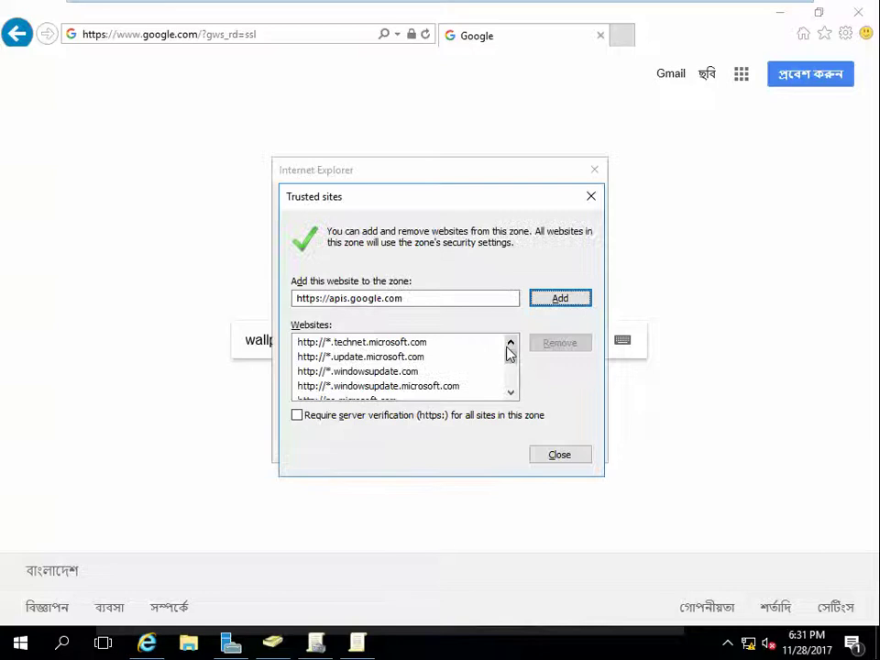
left_click(558, 301)
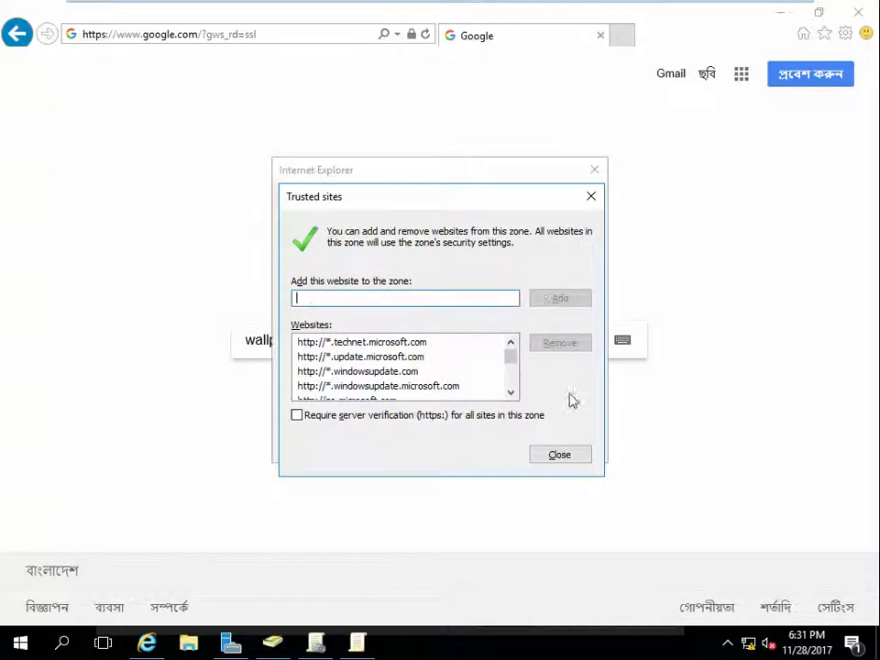
left_click(577, 456)
type("a")
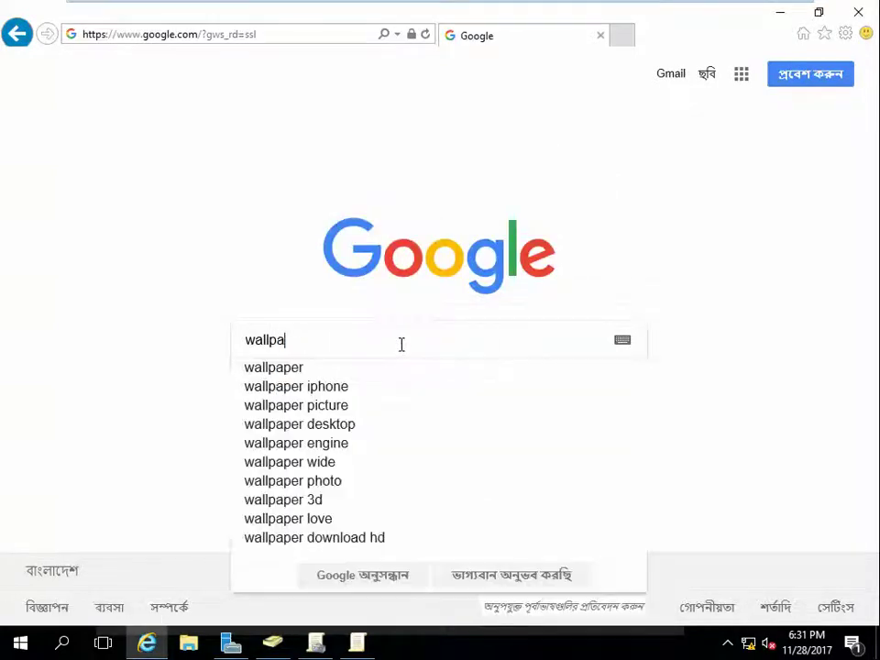
type("per w")
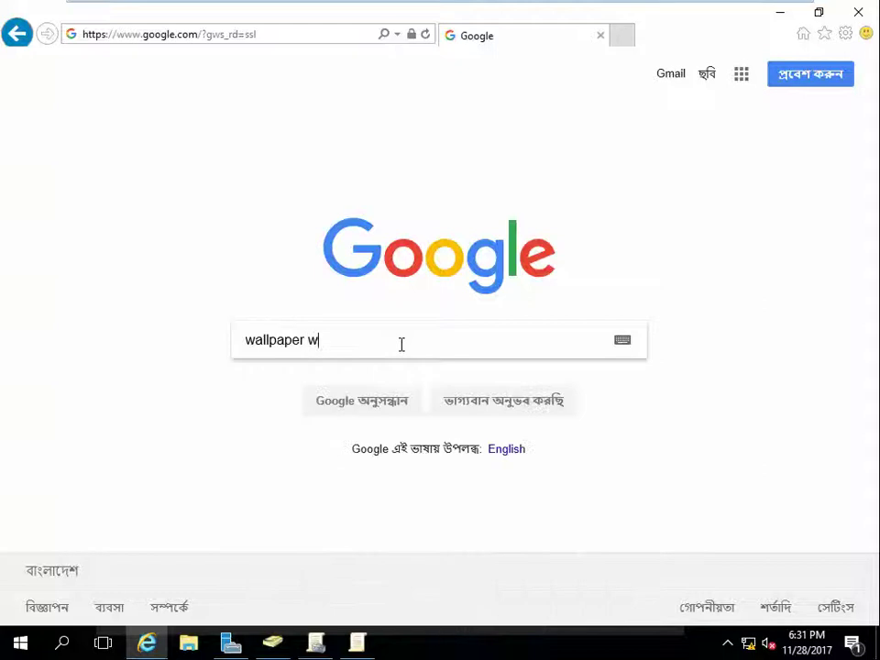
type("indows 10")
key("Return")
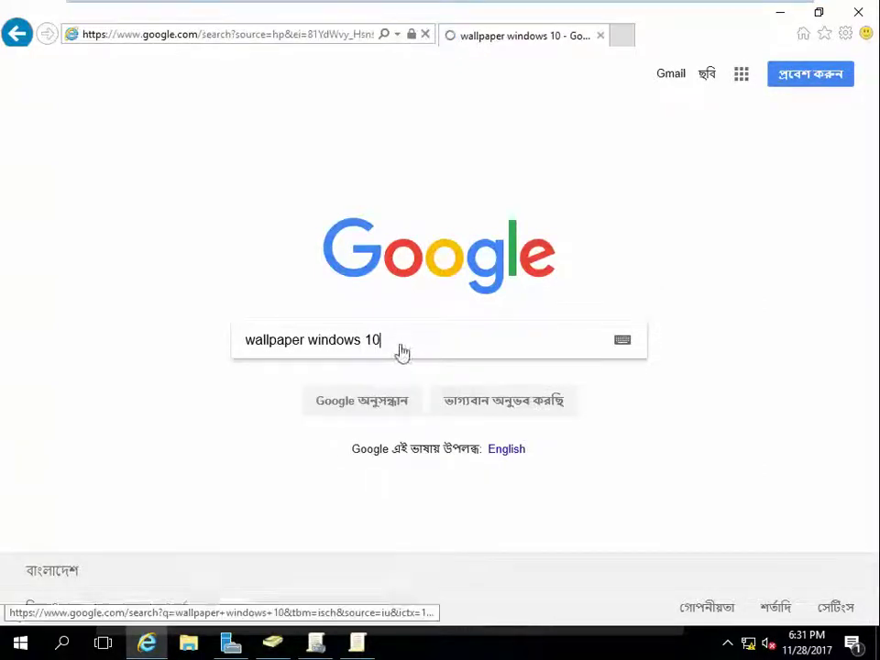
scroll(337, 376, "down", 1)
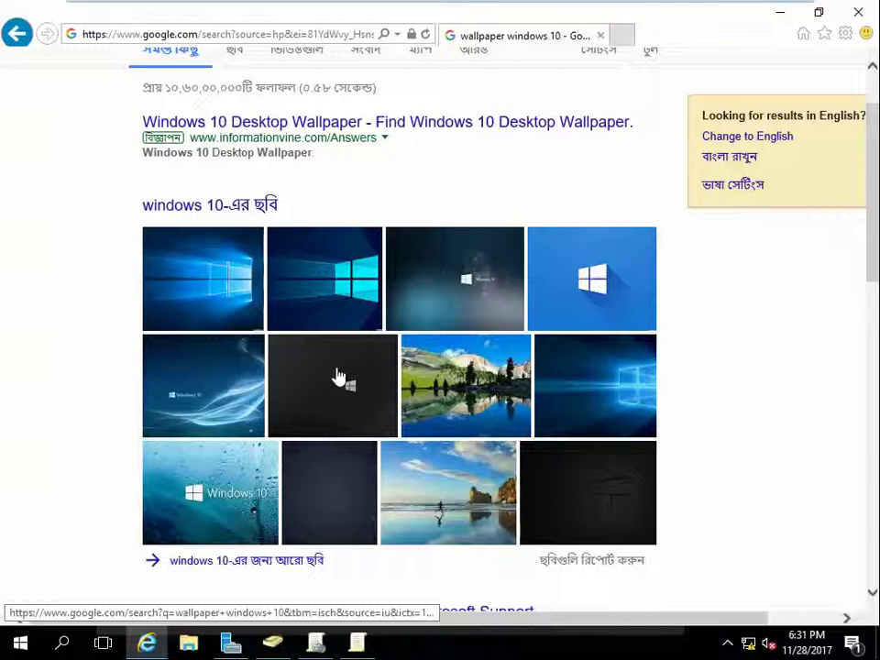
scroll(335, 379, "down", 1)
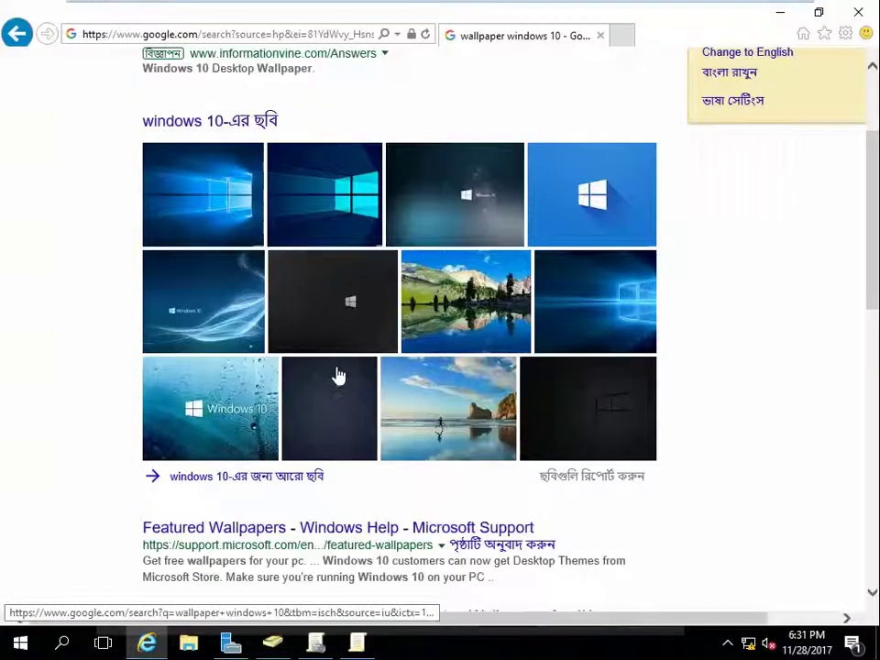
left_click(488, 200)
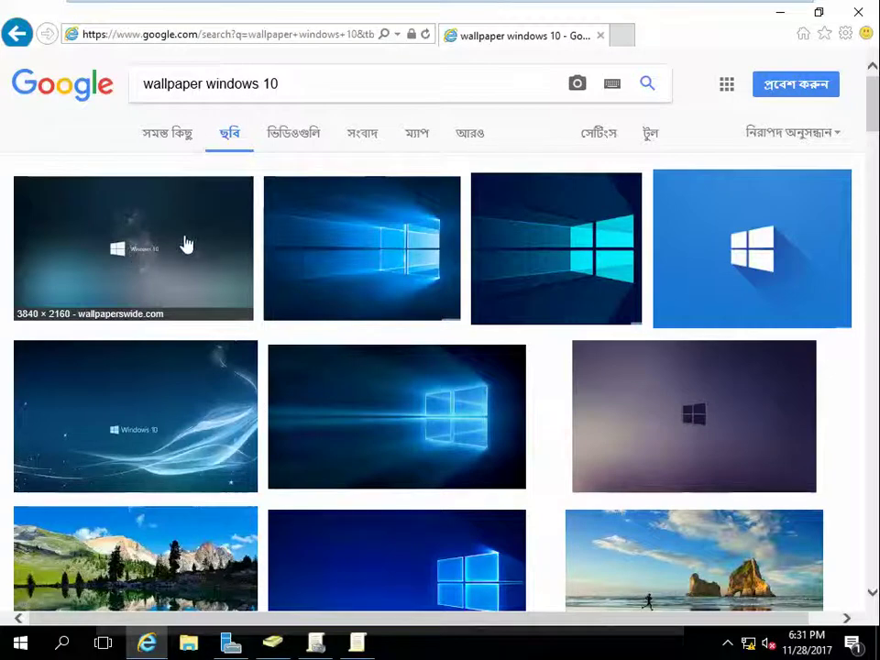
Step: Open the large preview of the dark 'Windows 10 4K HD' wallpaper at 3840×2160
scroll(177, 269, "down", 2)
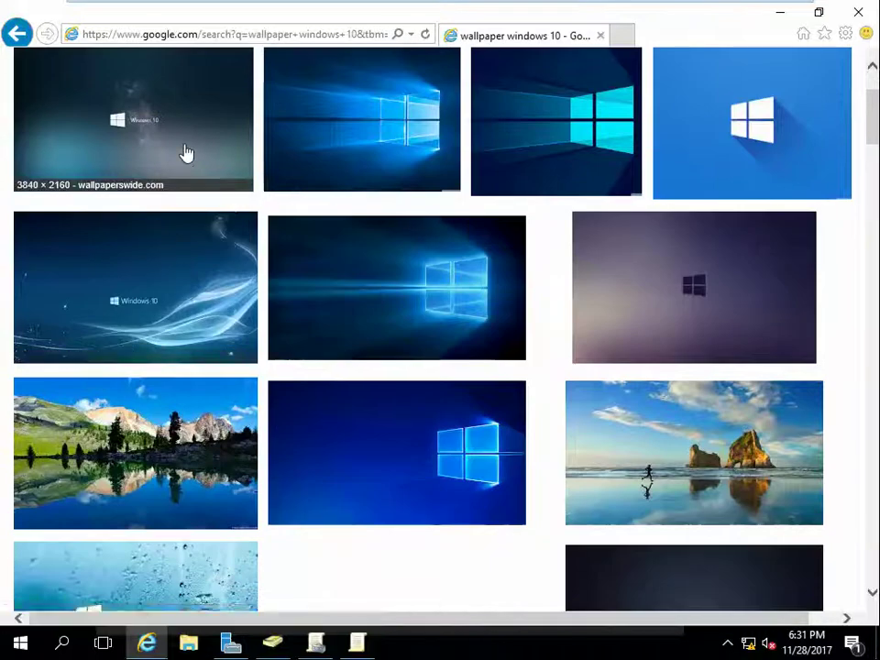
left_click(187, 153)
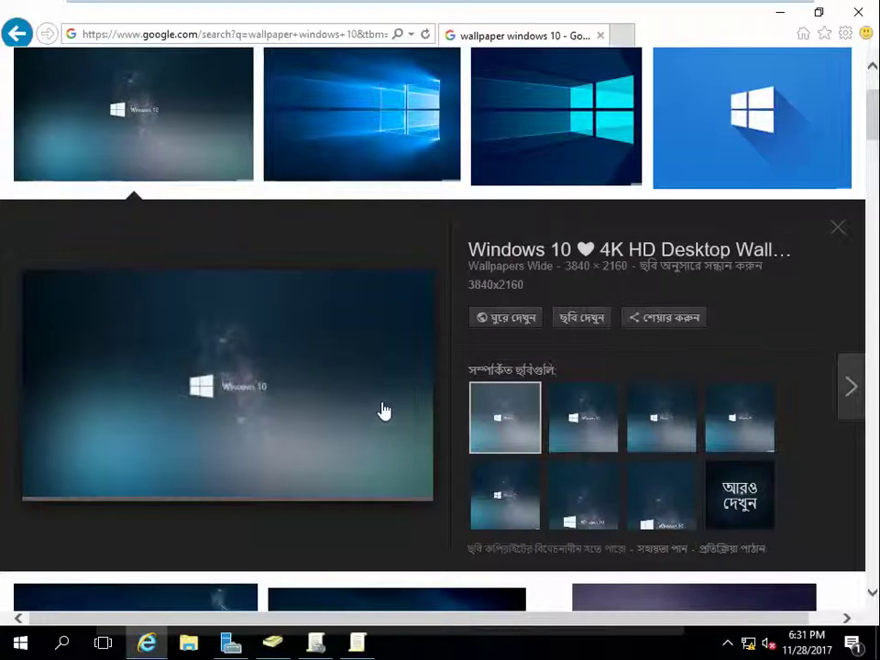
scroll(383, 411, "down", 3)
scroll(383, 411, "down", 2)
scroll(383, 411, "down", 2)
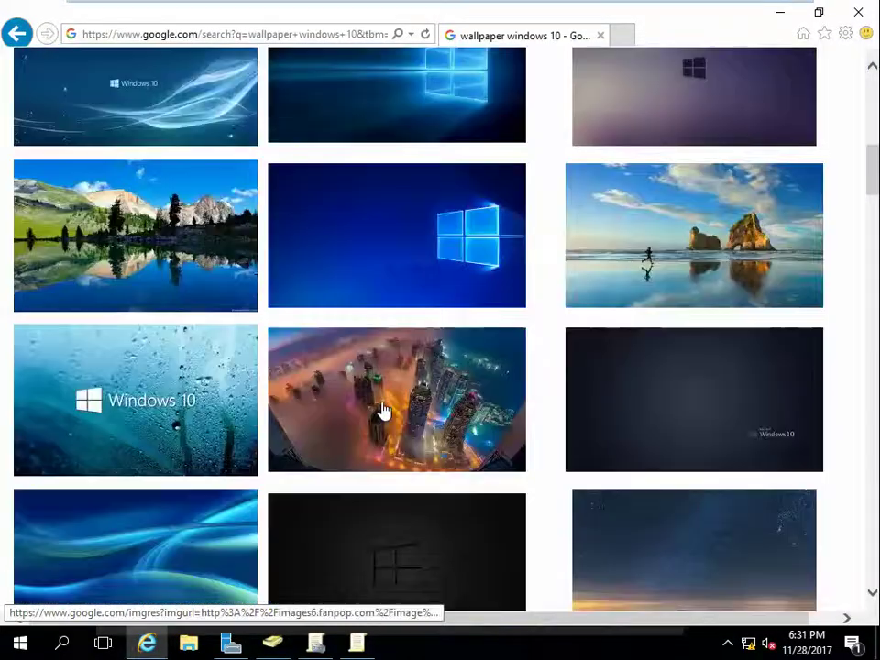
scroll(384, 410, "down", 2)
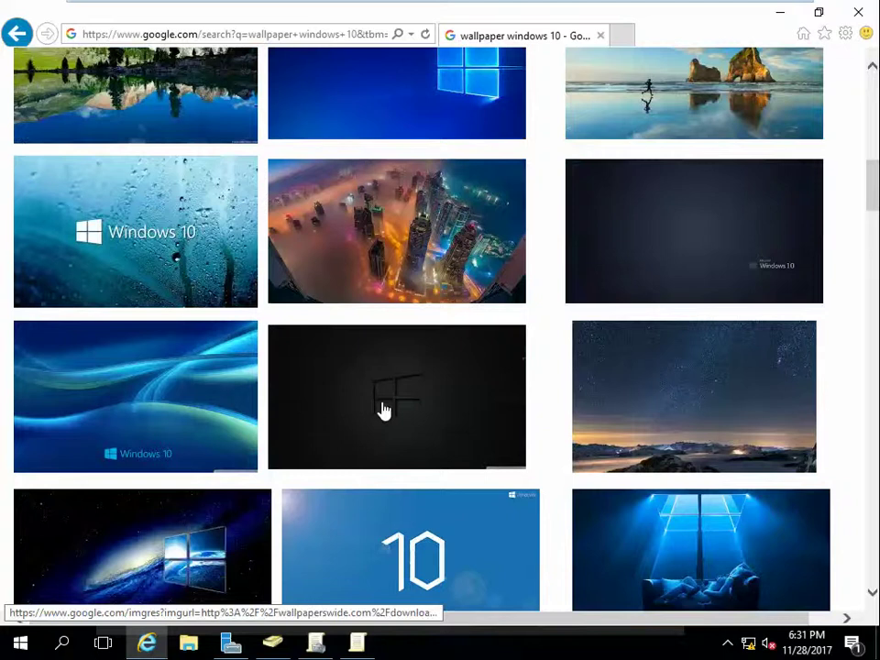
scroll(383, 411, "down", 2)
scroll(383, 410, "up", 7)
left_click(383, 410)
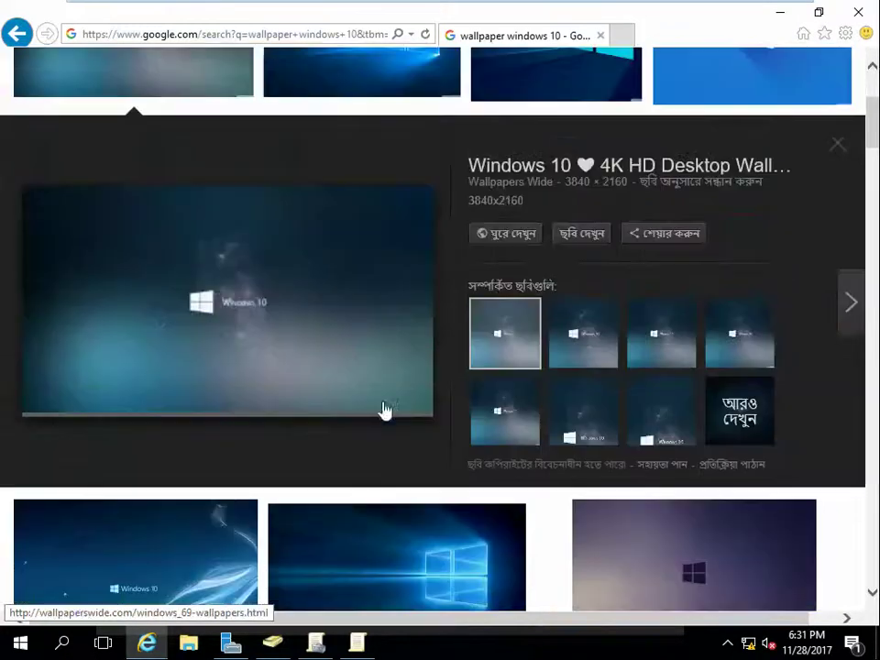
scroll(395, 459, "down", 4)
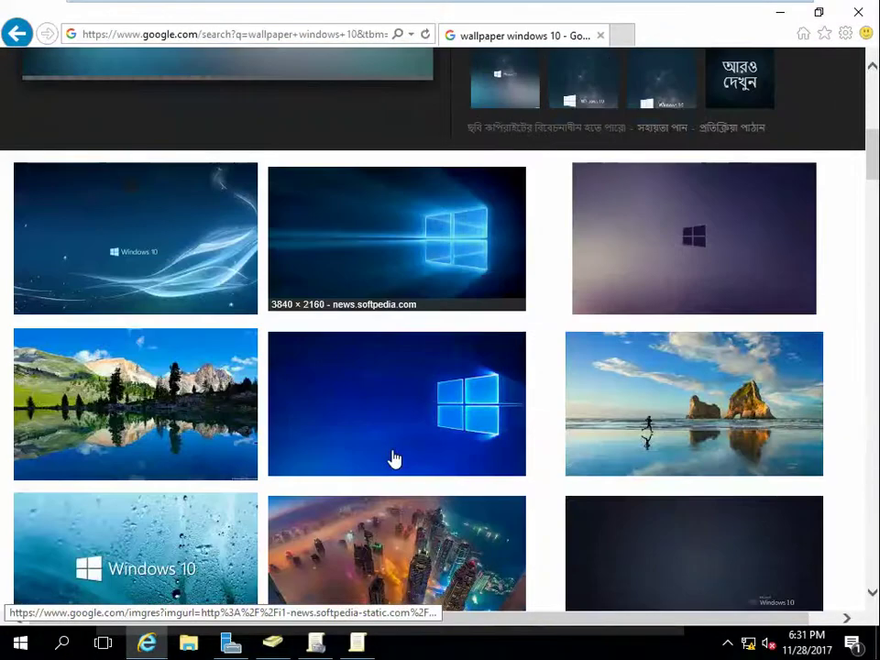
scroll(395, 460, "down", 3)
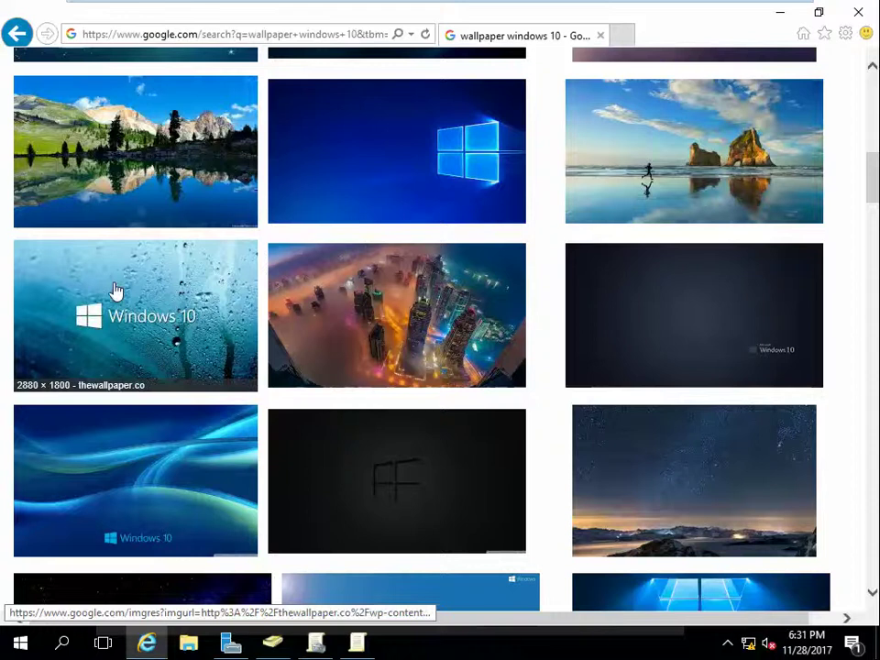
scroll(347, 311, "up", 7)
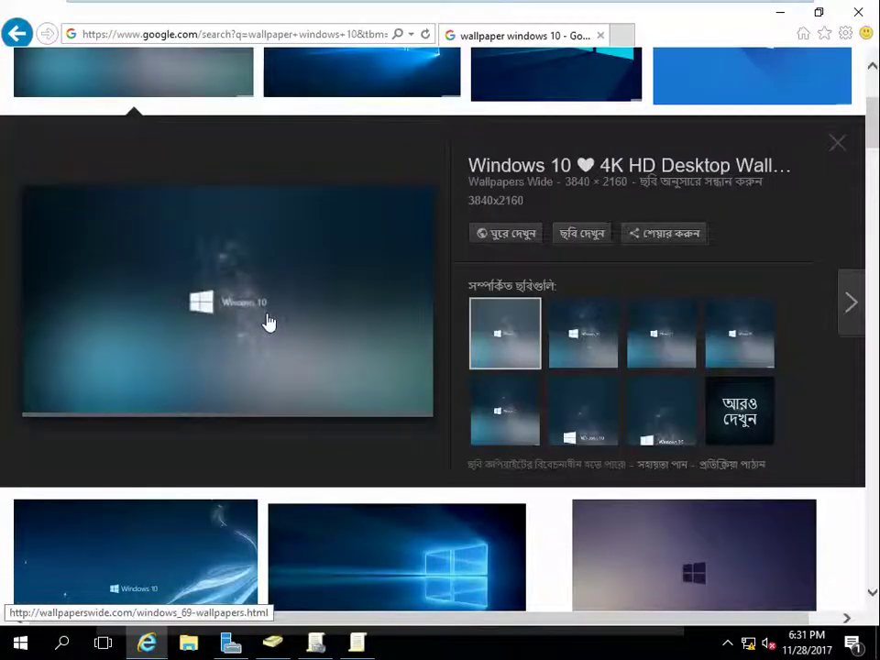
Step: Open the full-size wallpaper in a new tab and add google.com to the trusted sites
left_click(577, 236)
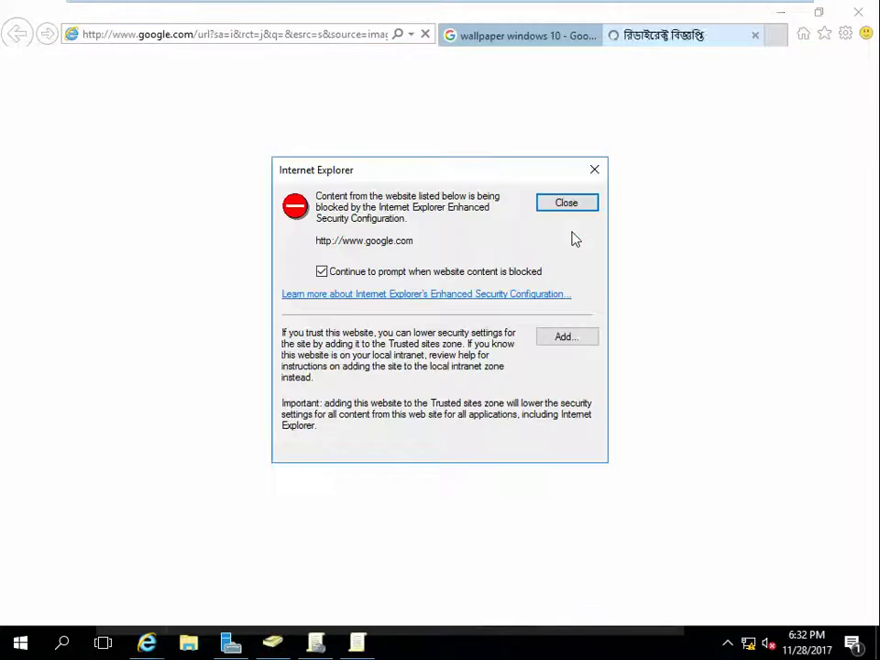
left_click(567, 336)
left_click(564, 303)
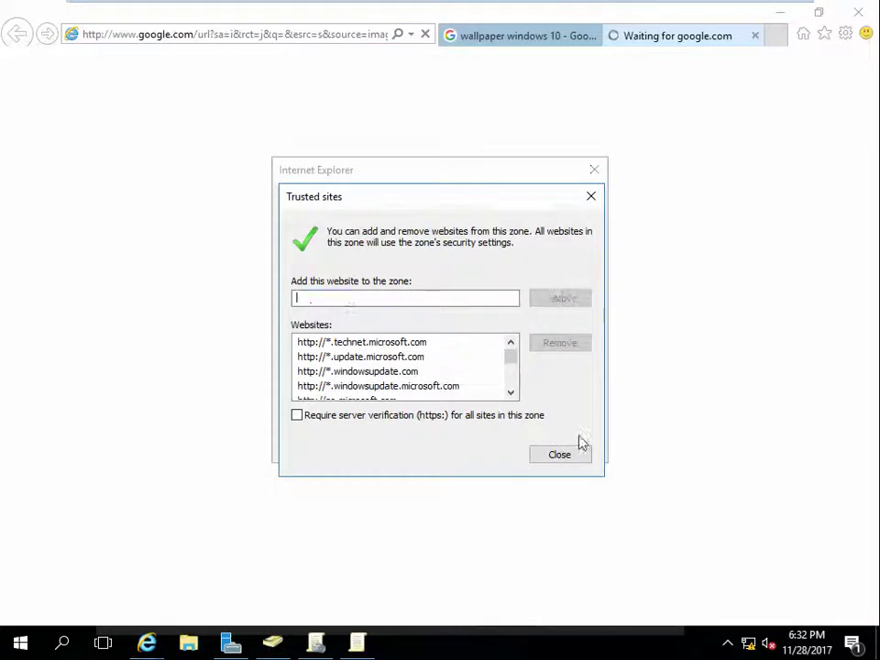
left_click(568, 453)
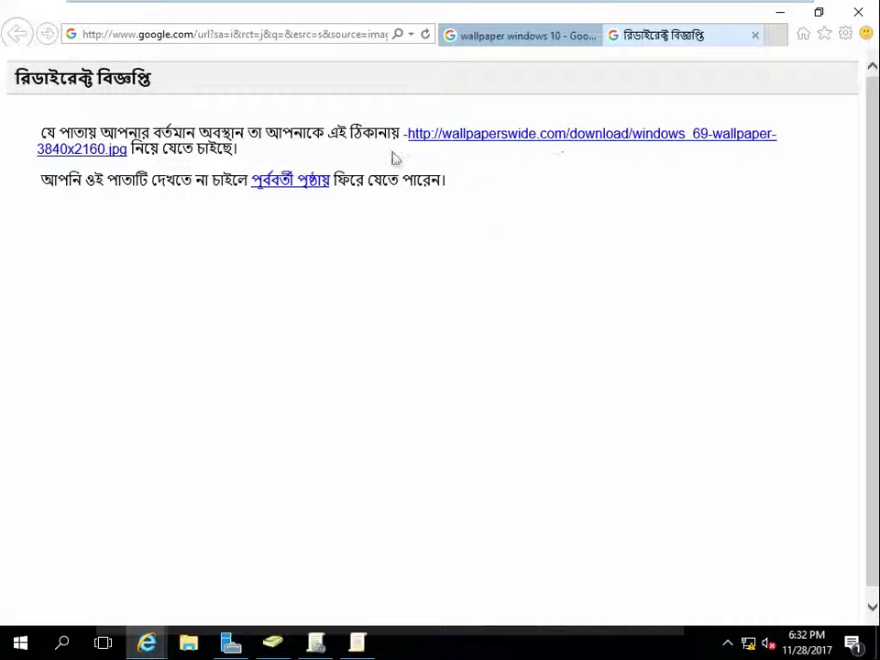
Step: Follow the 3840x2160 wallpaper link and add wallpaperswide.com to the trusted sites
left_click(575, 135)
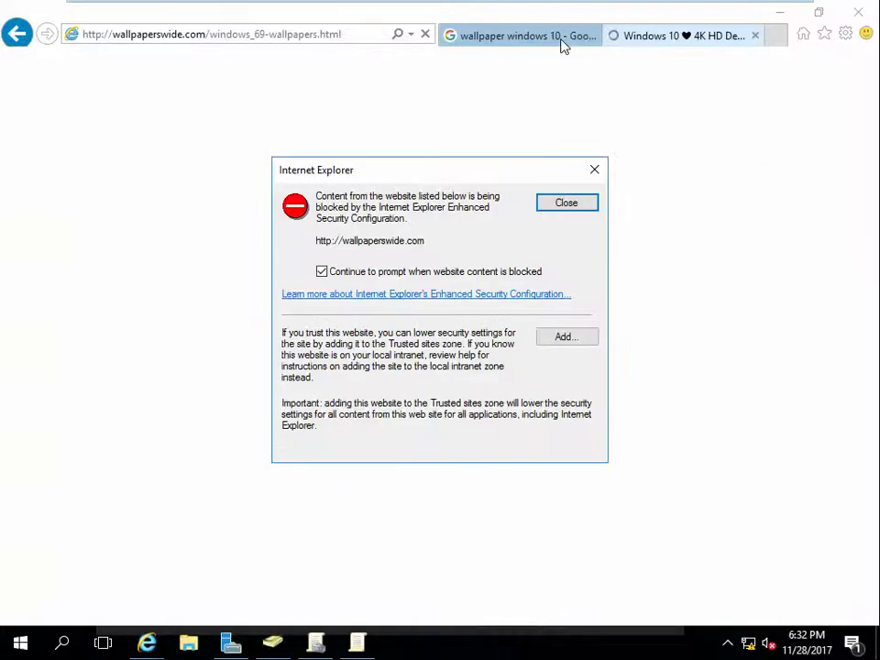
left_click(567, 337)
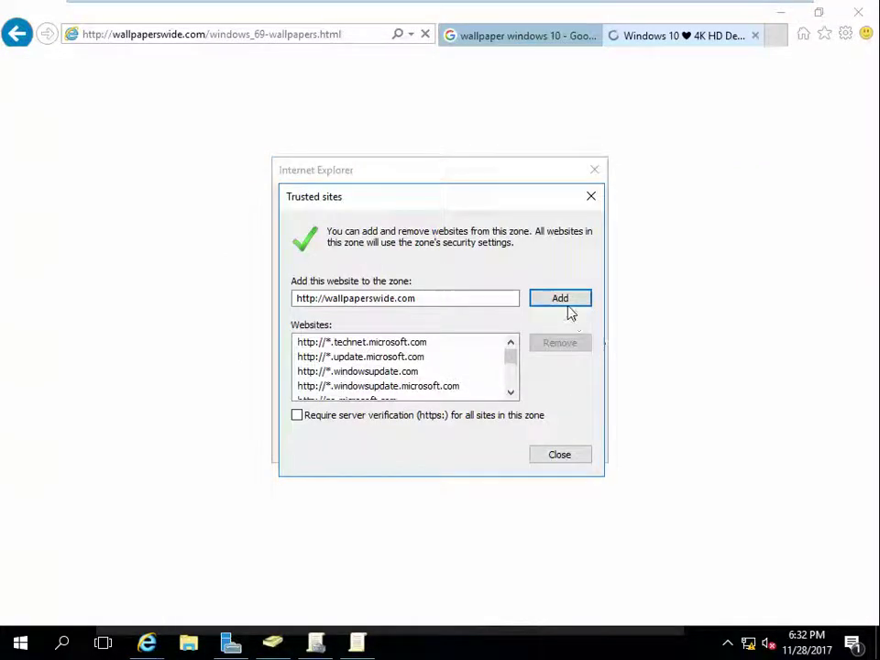
left_click(560, 299)
left_click(584, 459)
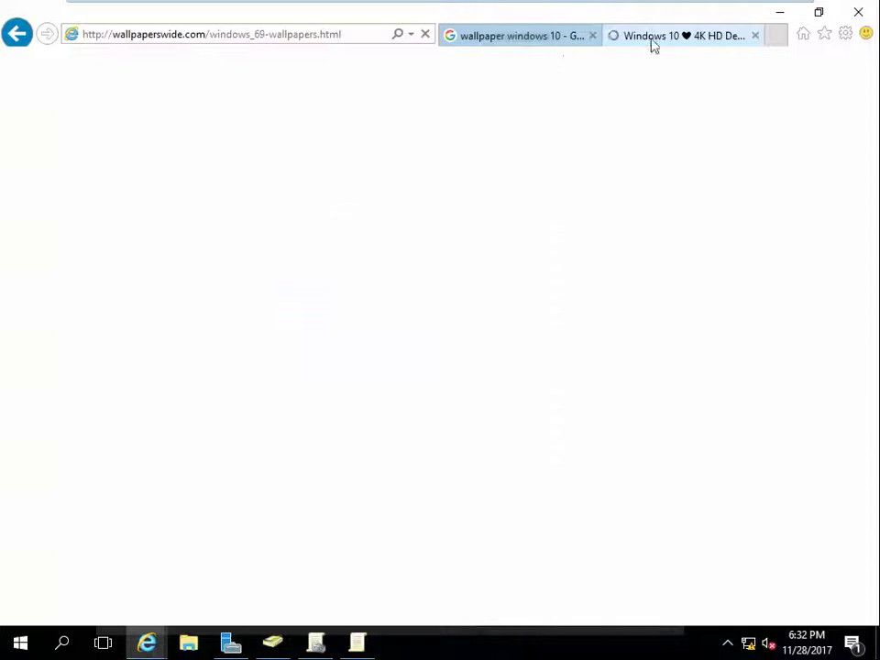
Step: Add googletagservices.com to the trusted sites, then close the wallpaperswide.com tab
left_click(532, 36)
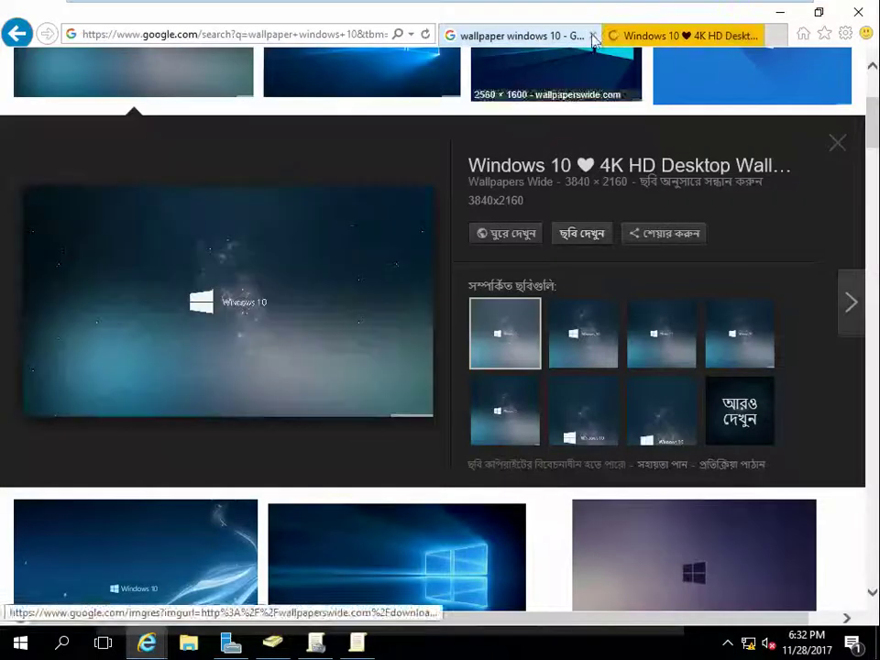
left_click(752, 34)
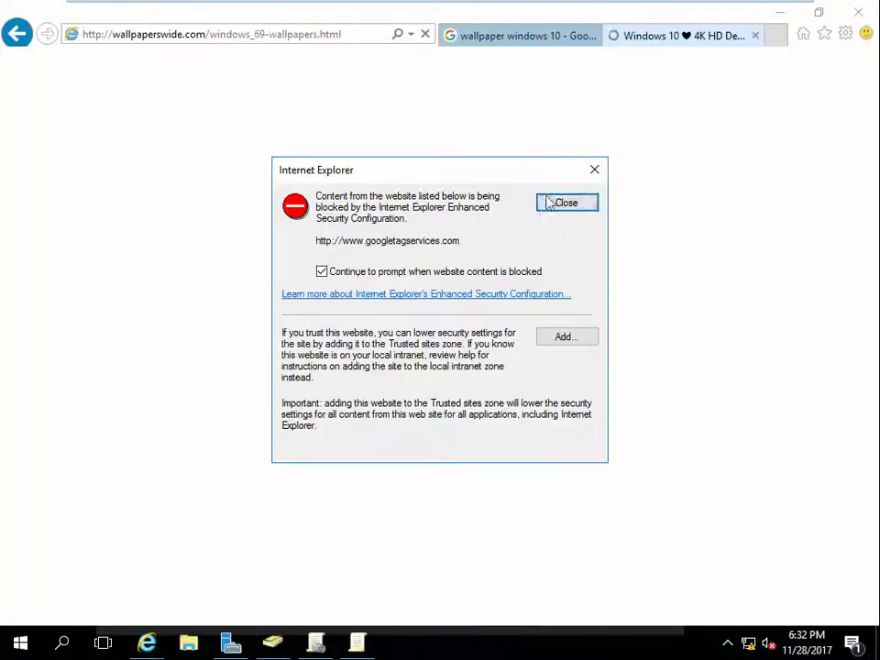
left_click(568, 335)
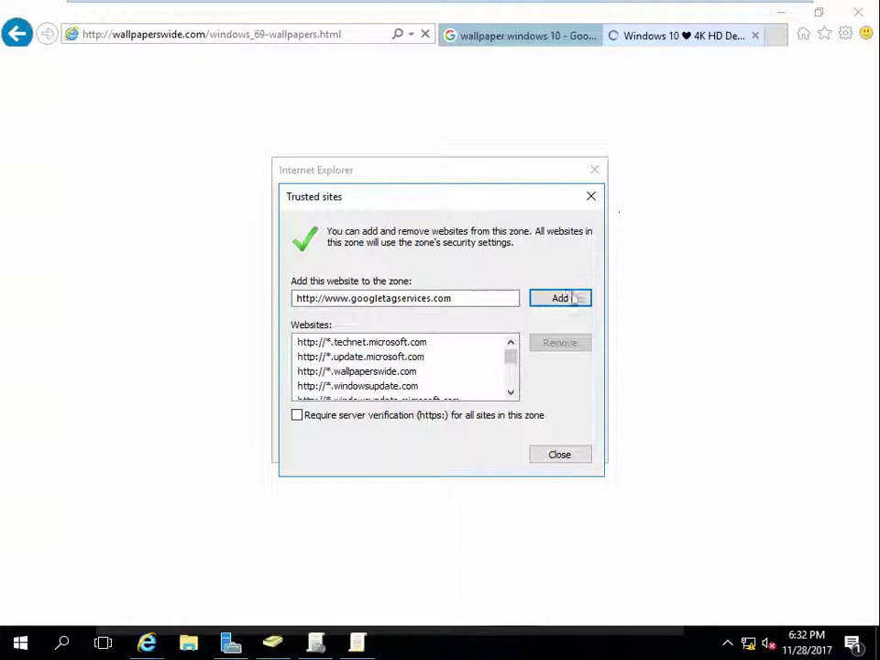
left_click(572, 301)
left_click(575, 454)
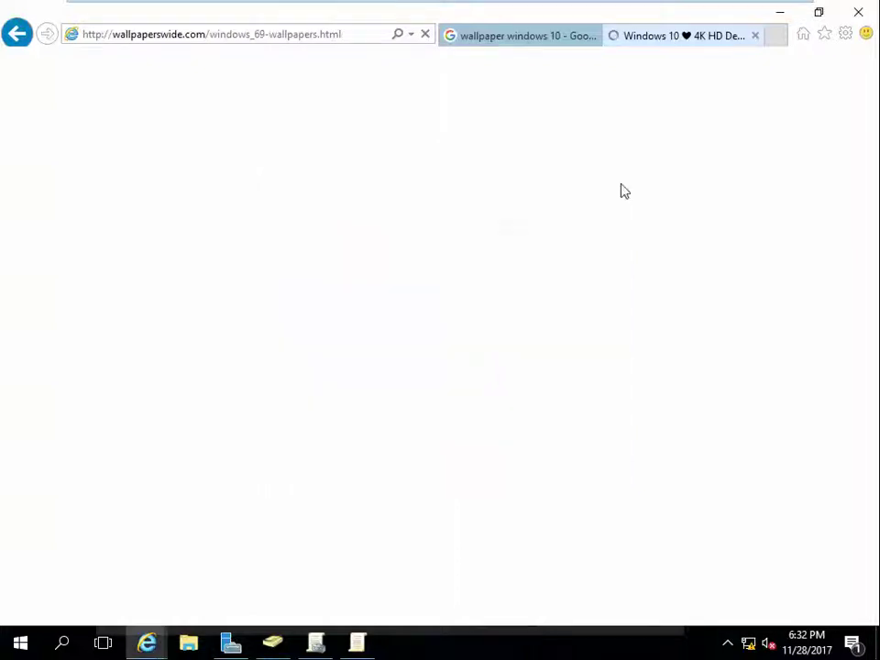
left_click(756, 36)
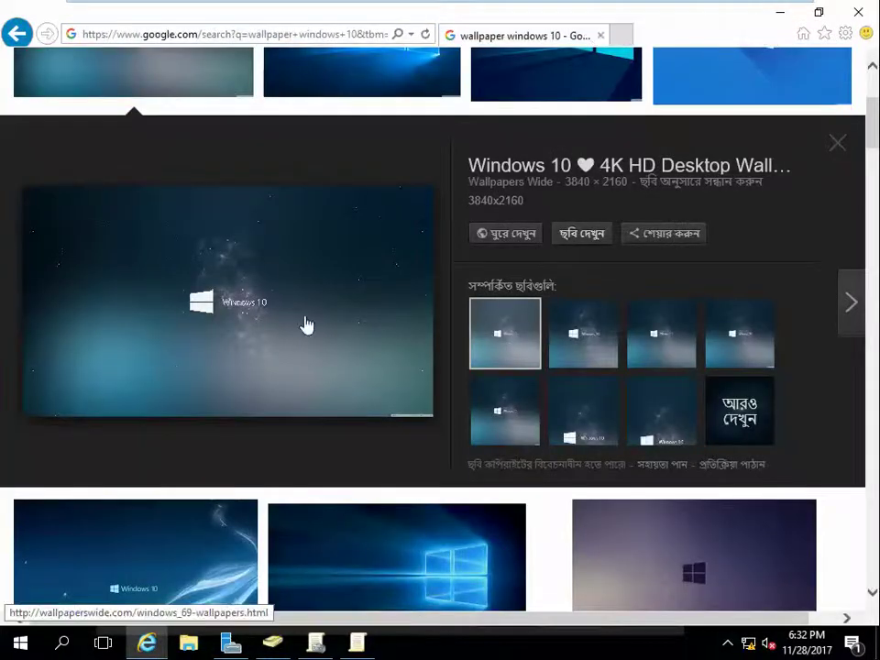
Step: Start saving the wallpaper preview picture, formatting drive D: as NTFS to use as the save location
right_click(254, 271)
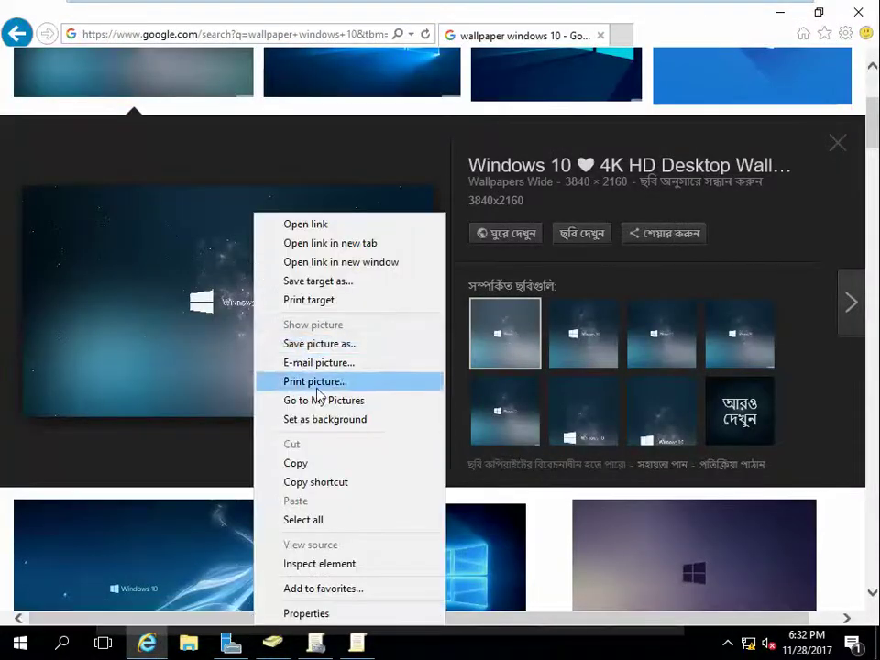
left_click(346, 346)
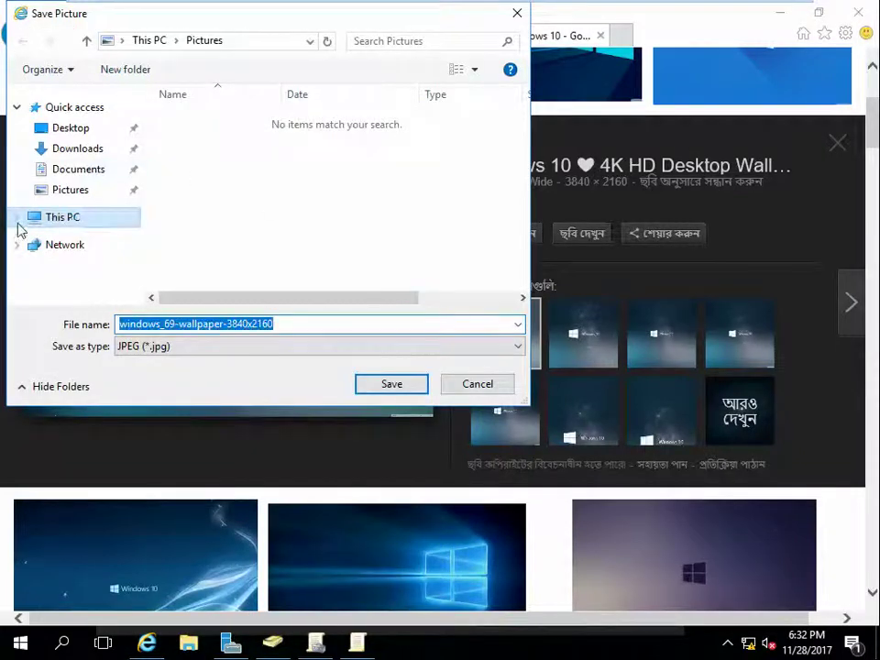
left_click(30, 221)
left_click(91, 265)
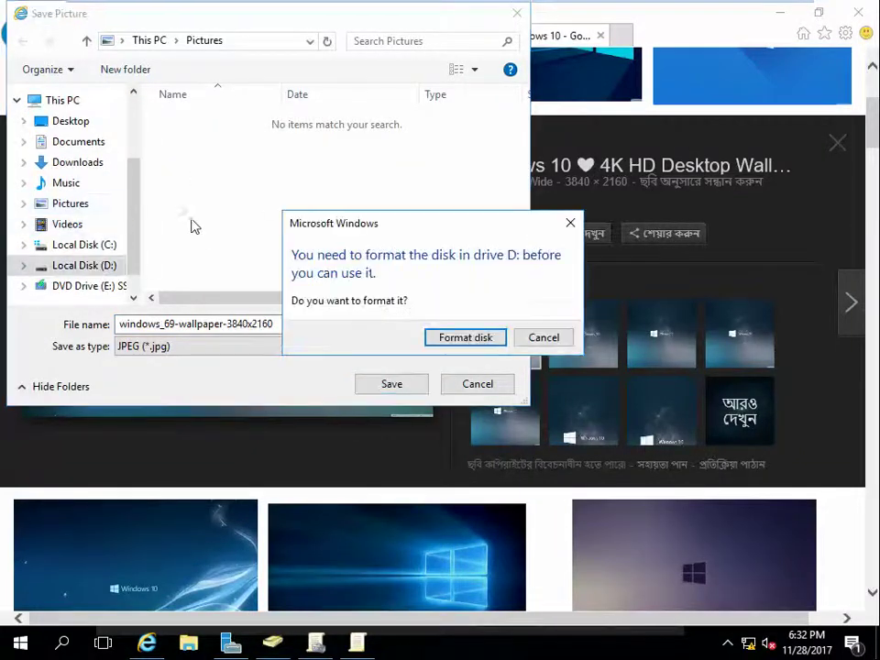
left_click(485, 338)
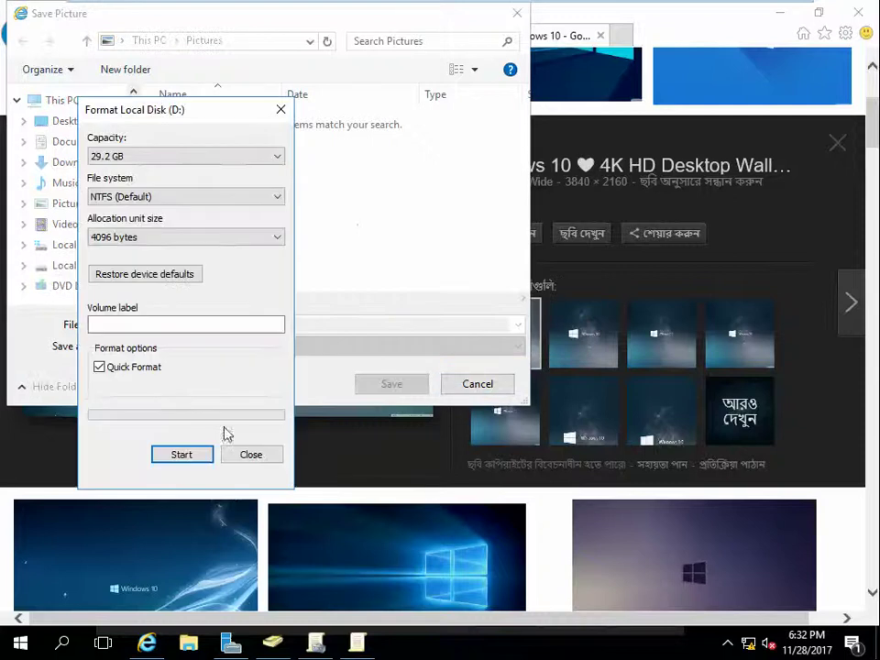
left_click(197, 458)
left_click(491, 320)
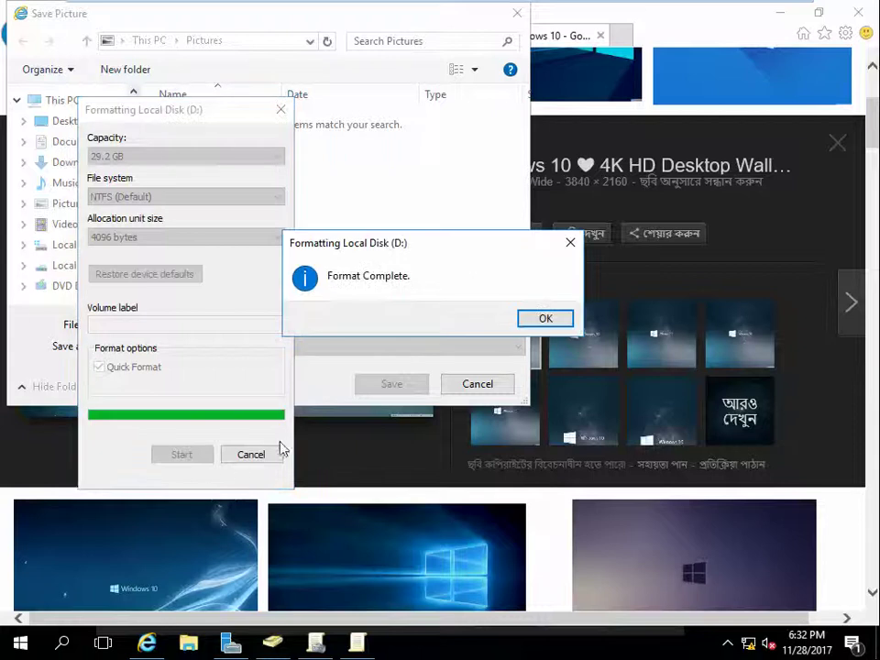
left_click(560, 320)
left_click(228, 454)
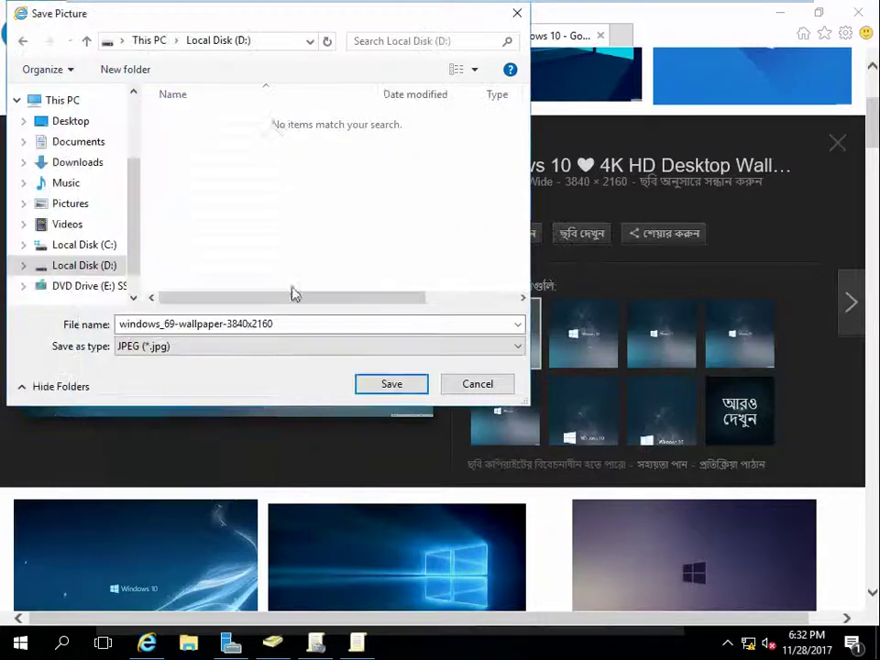
Step: Create a 'wallpaper' folder on D: and save the picture inside it as image1
right_click(242, 167)
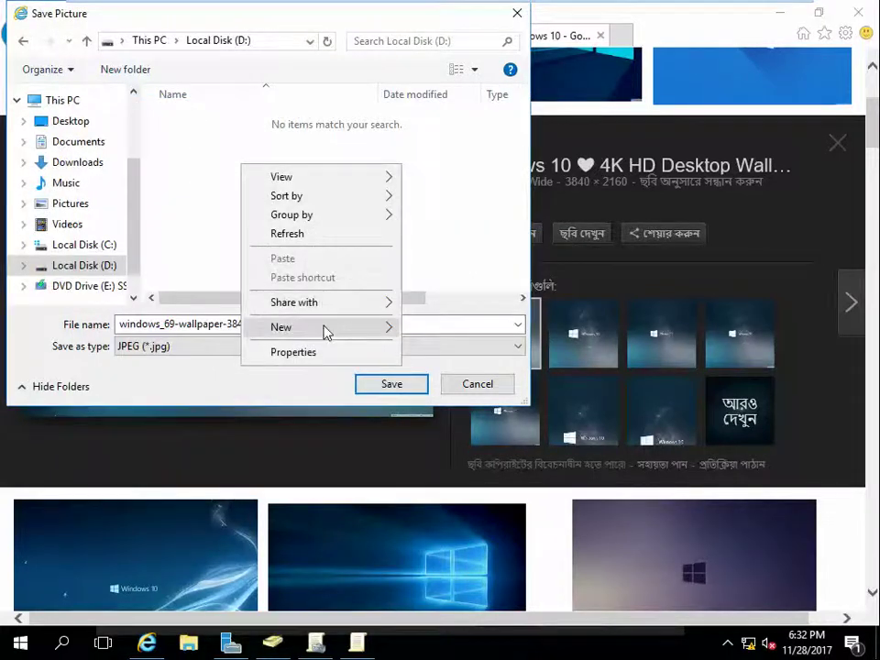
mouse_move(326, 328)
left_click(431, 328)
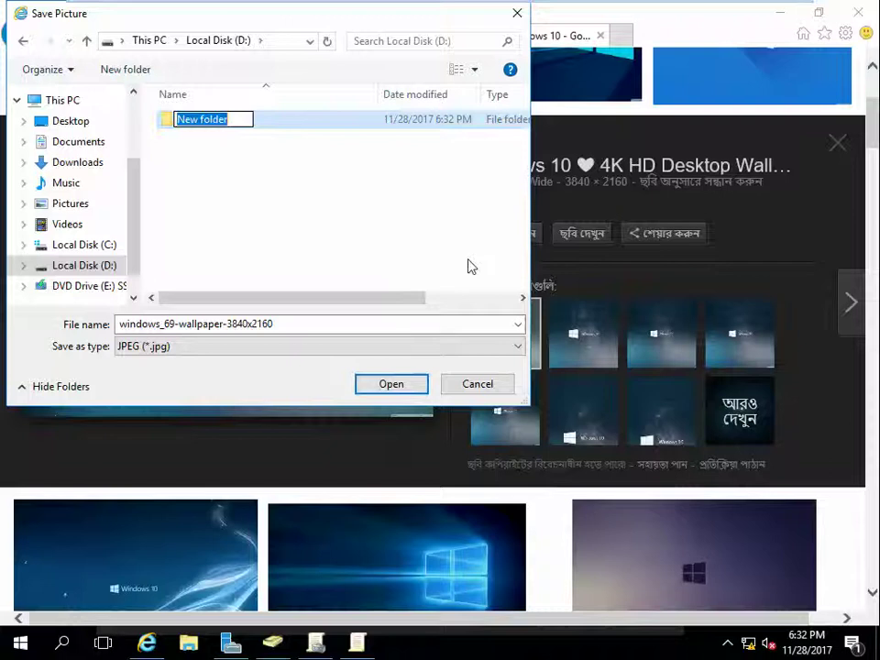
type("w")
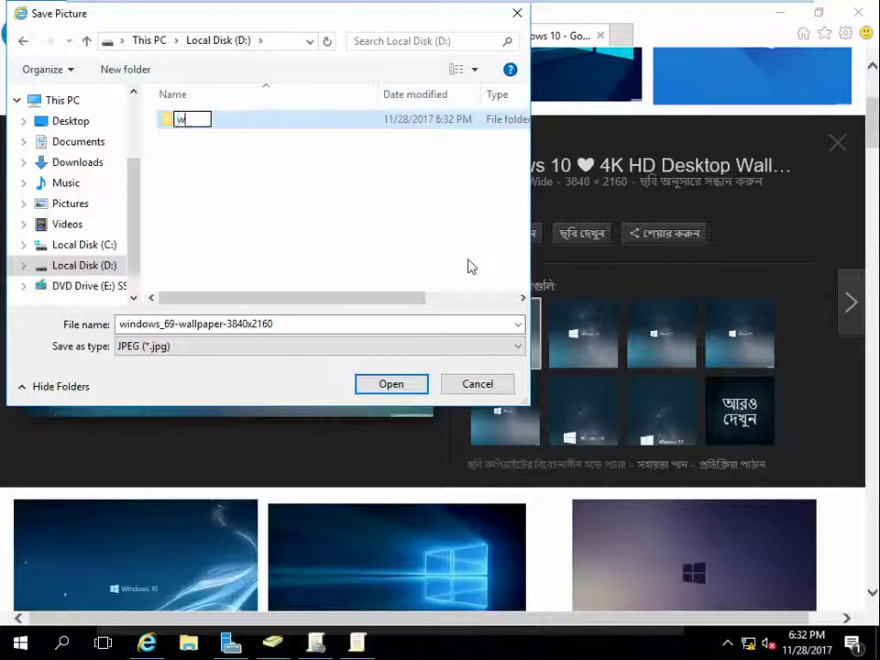
type("allpaper")
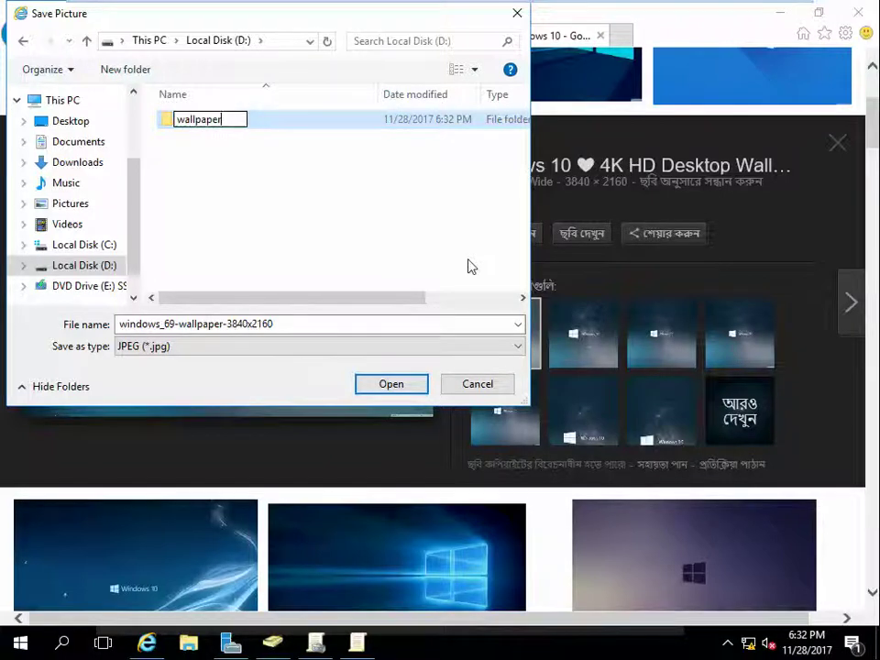
key("Return")
key("Return")
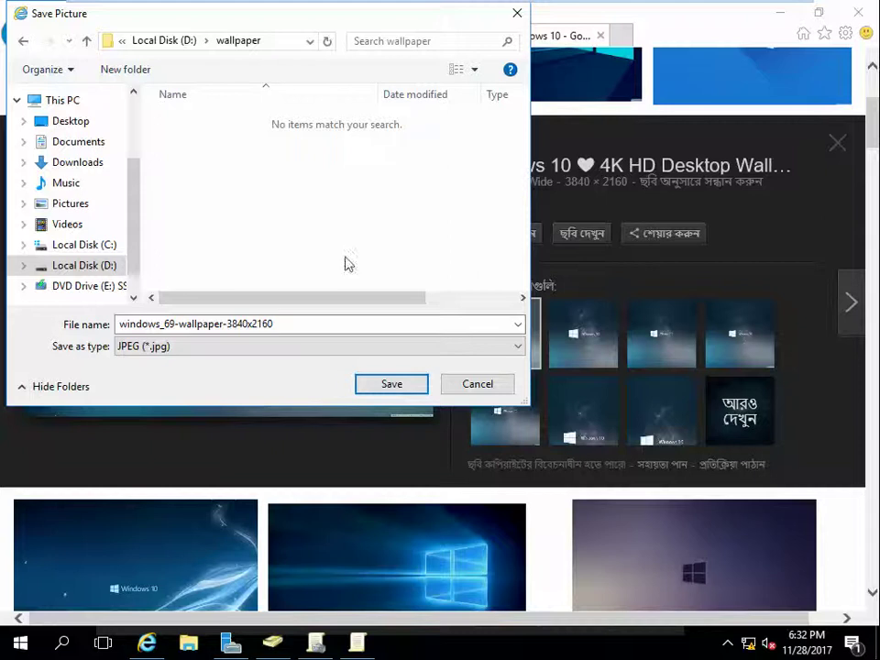
left_click_drag(299, 323, 118, 324)
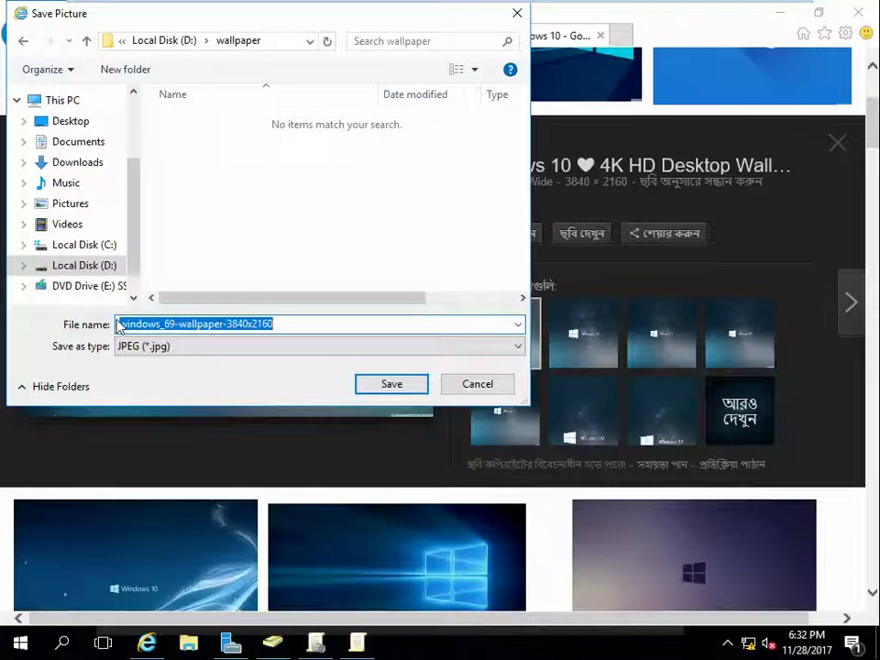
key("BackSpace")
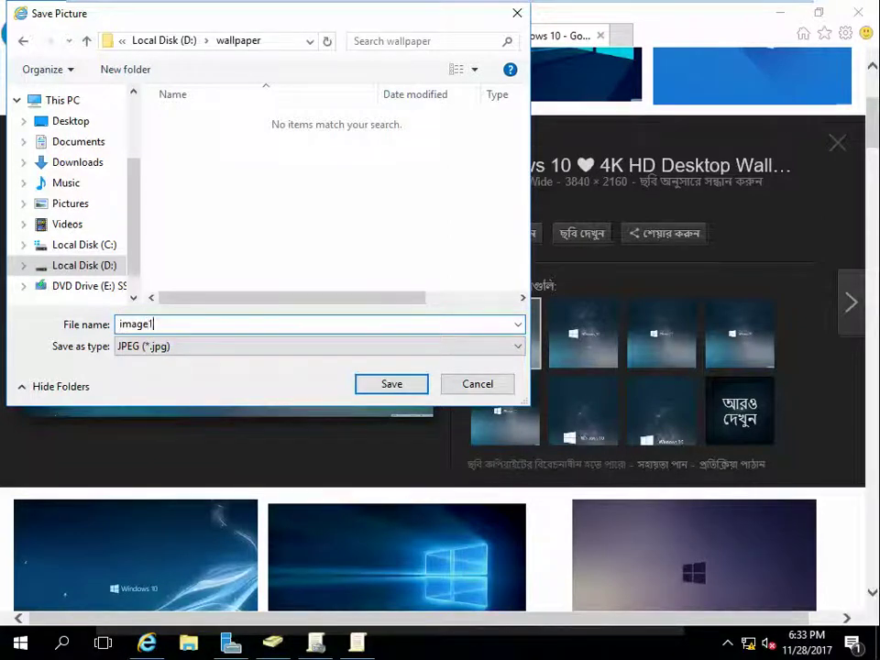
key("Return")
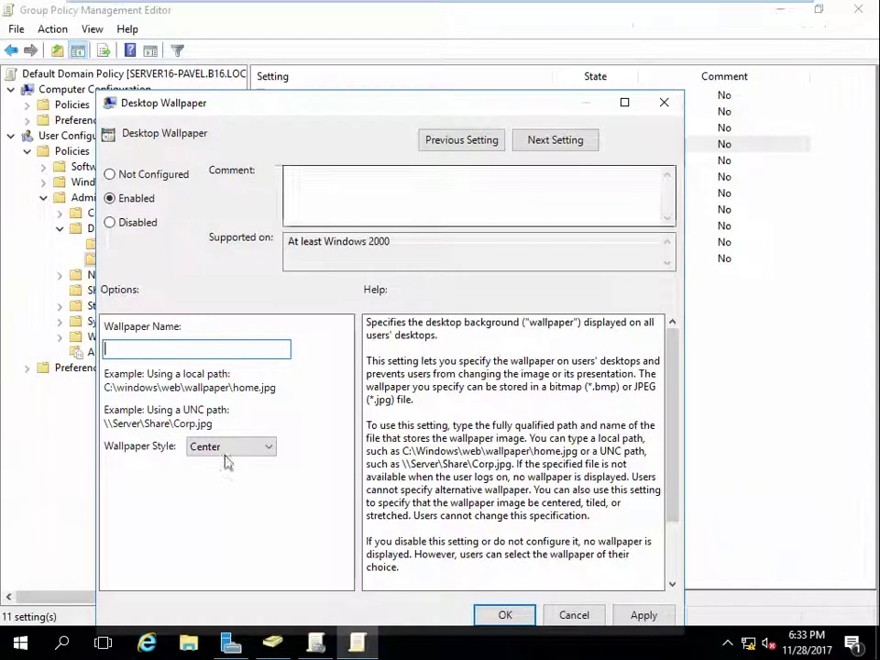
Step: Open File Explorer on Local Disk (D:) and confirm the wallpaper folder holds image1.jpg
left_click(189, 645)
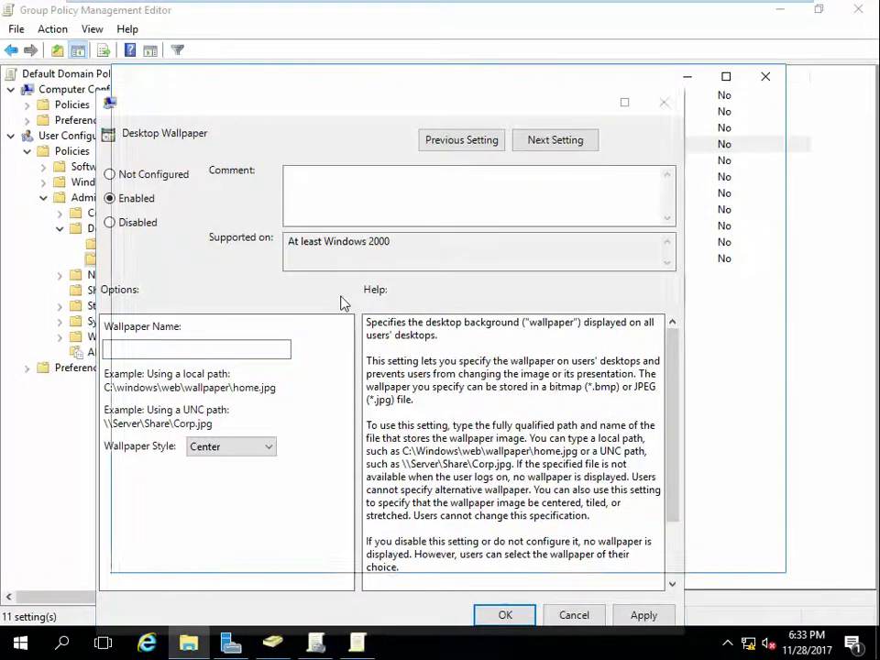
key("super+e")
left_click(189, 440)
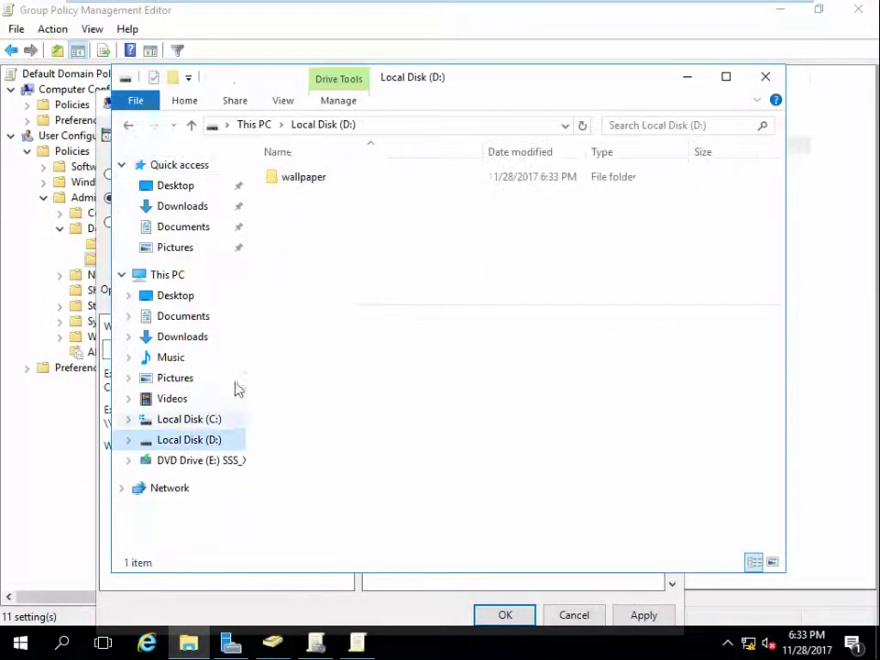
double_click(290, 179)
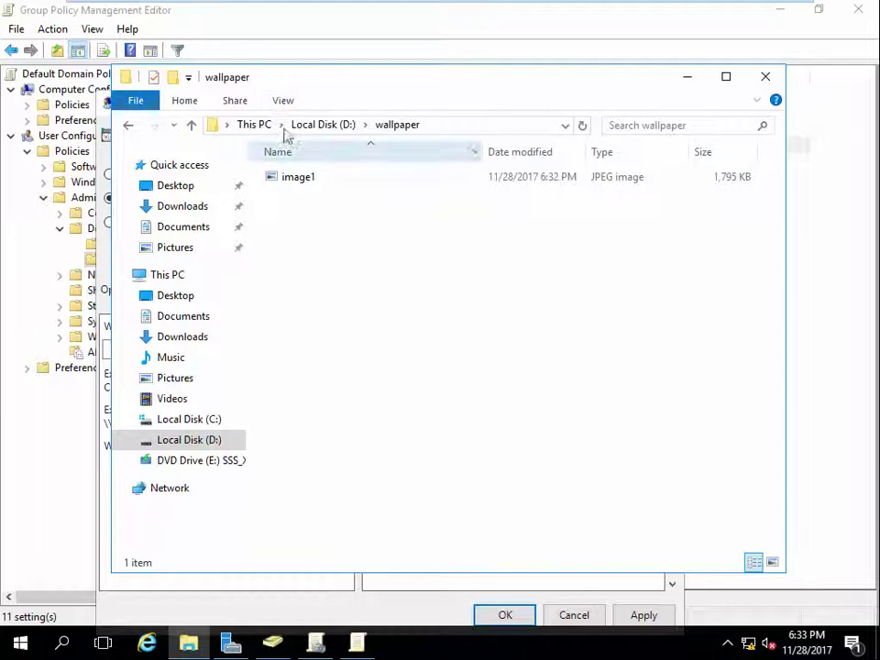
left_click(282, 101)
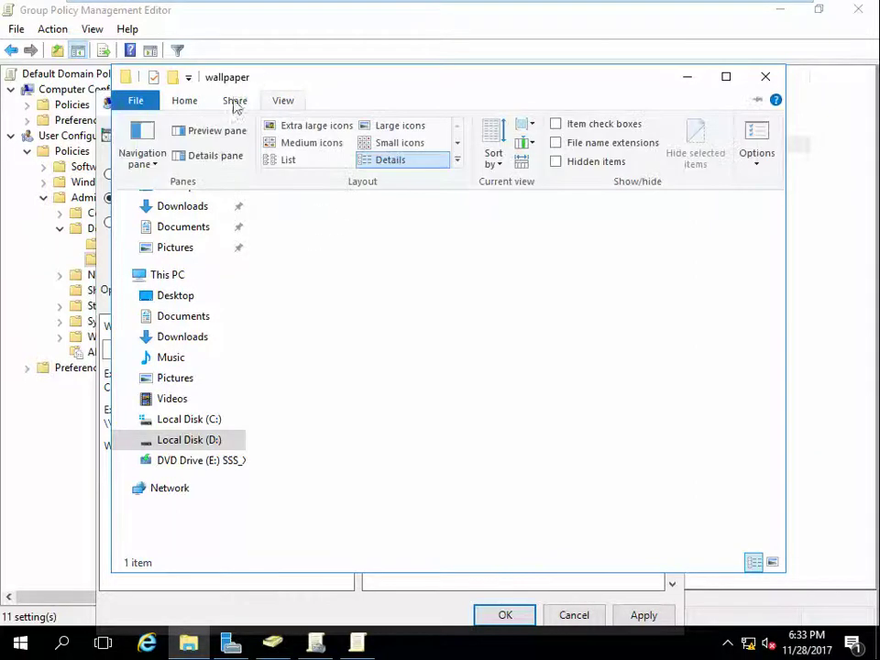
left_click(195, 448)
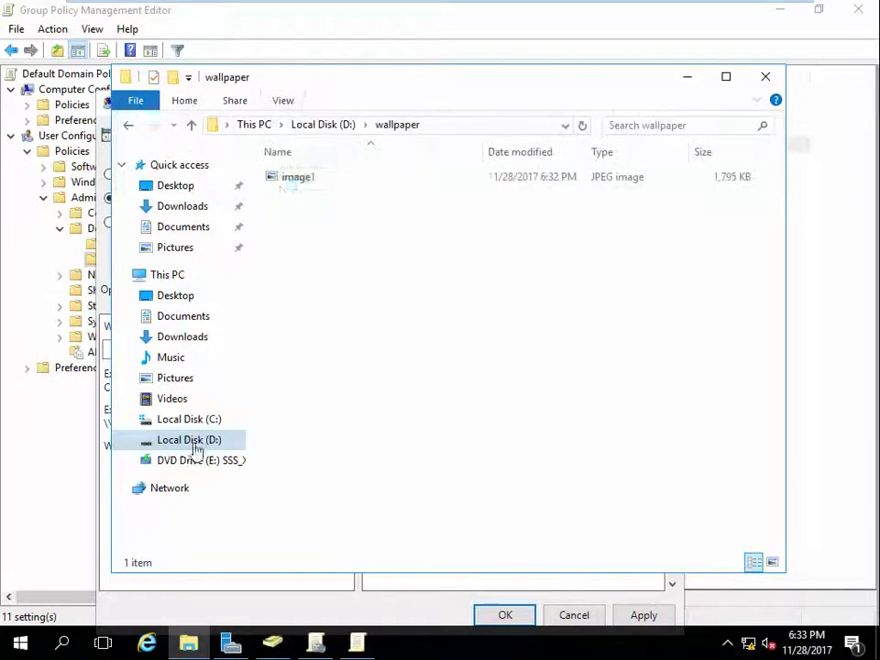
left_click(323, 126)
Step: Share the D:\wallpaper folder on the network with Everyone at Read permission
right_click(307, 182)
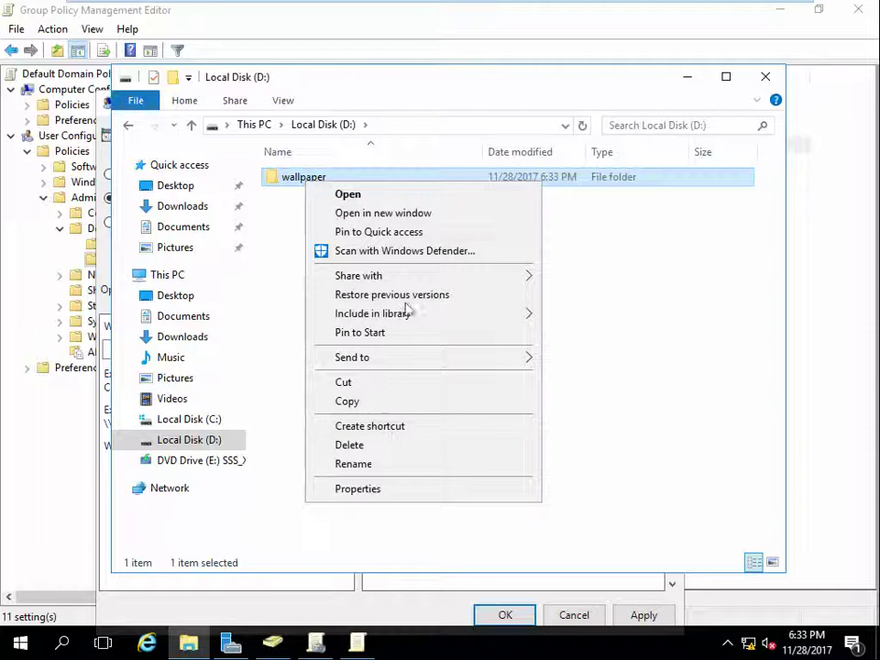
mouse_move(452, 276)
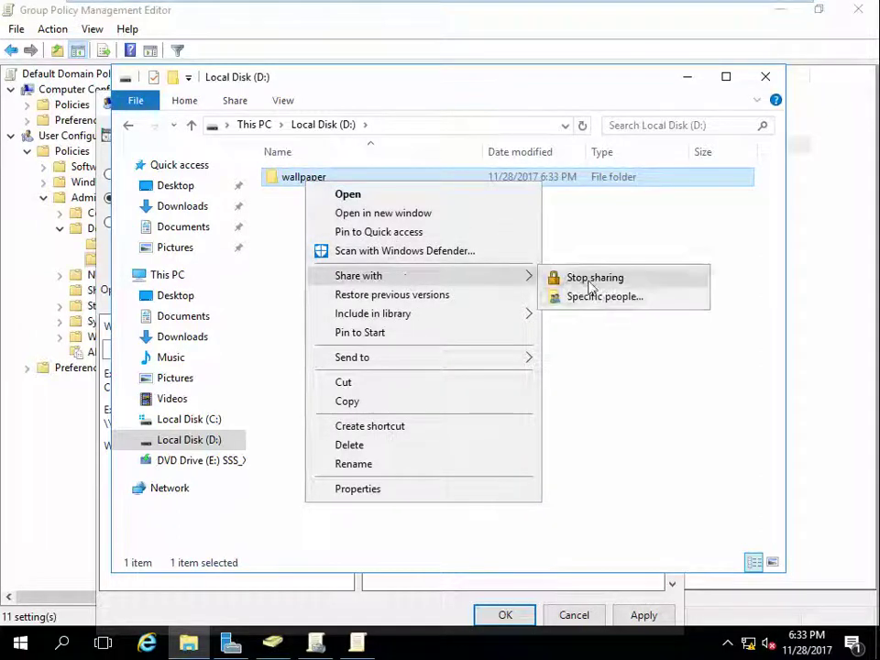
left_click(591, 297)
left_click(563, 275)
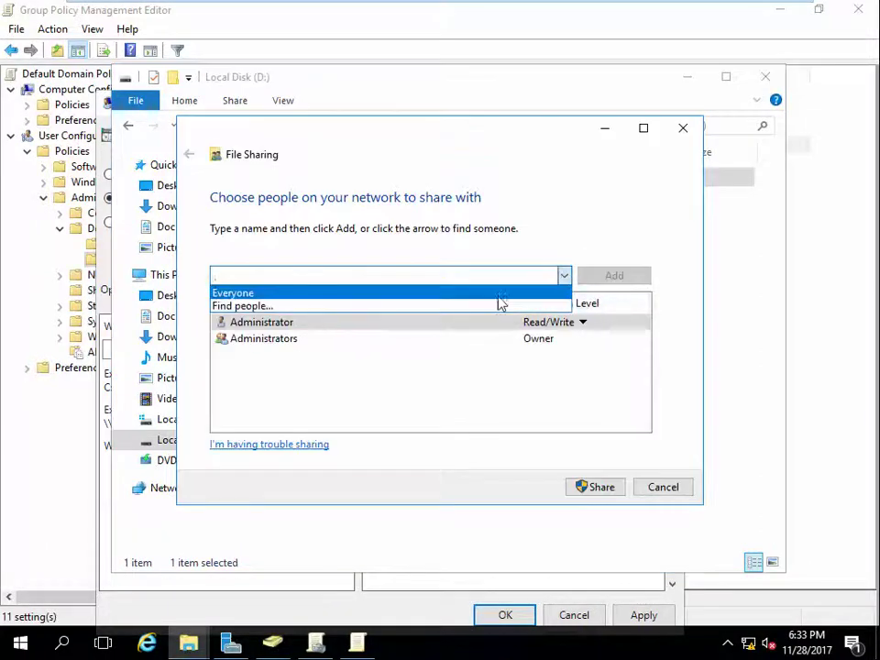
left_click(497, 291)
left_click(637, 278)
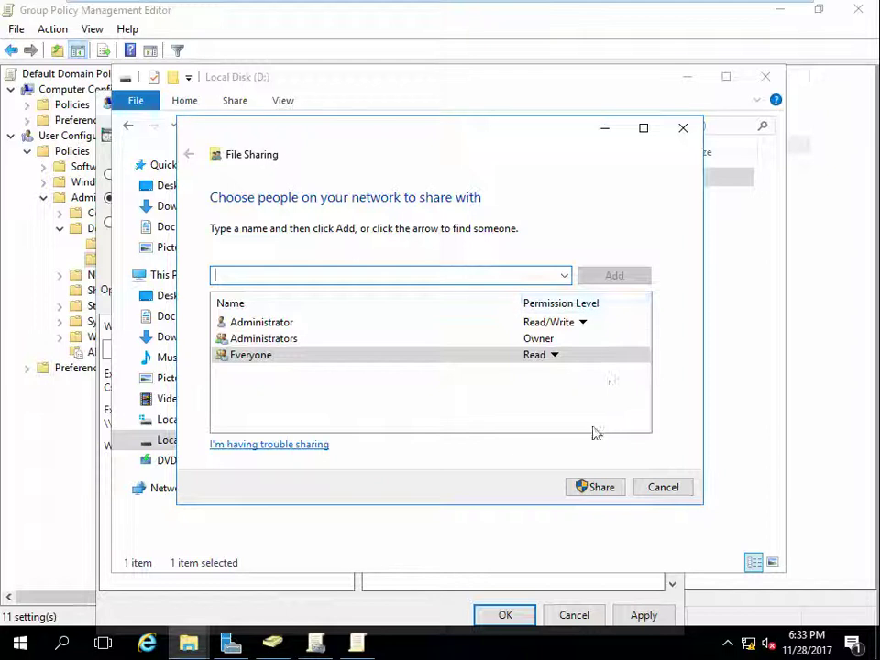
left_click(592, 492)
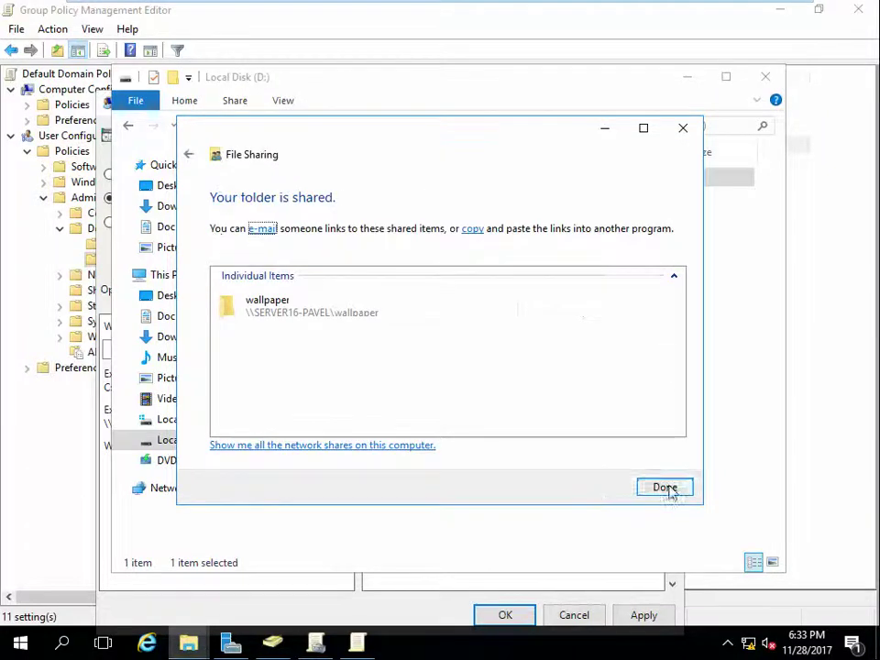
left_click(668, 490)
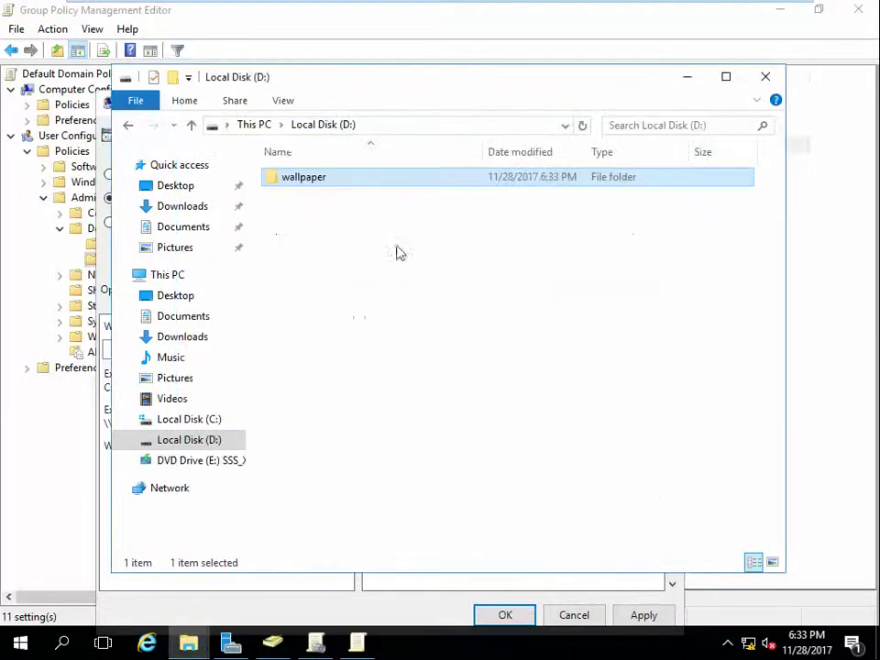
Step: Reopen the wallpaper folder's sharing settings and share it again as \\SERVER16-PAVEL\wallpaper
right_click(372, 181)
mouse_move(448, 273)
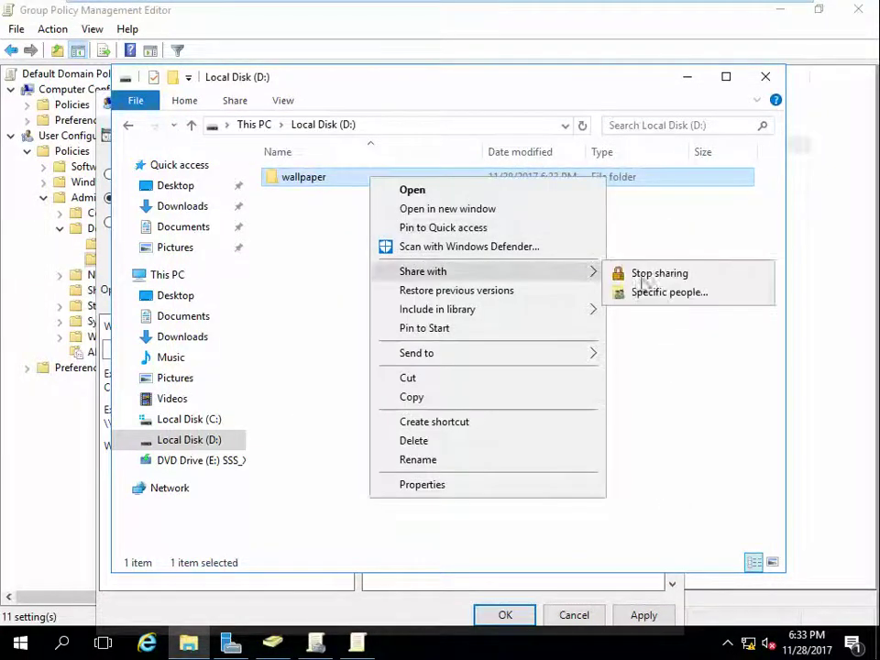
left_click(647, 291)
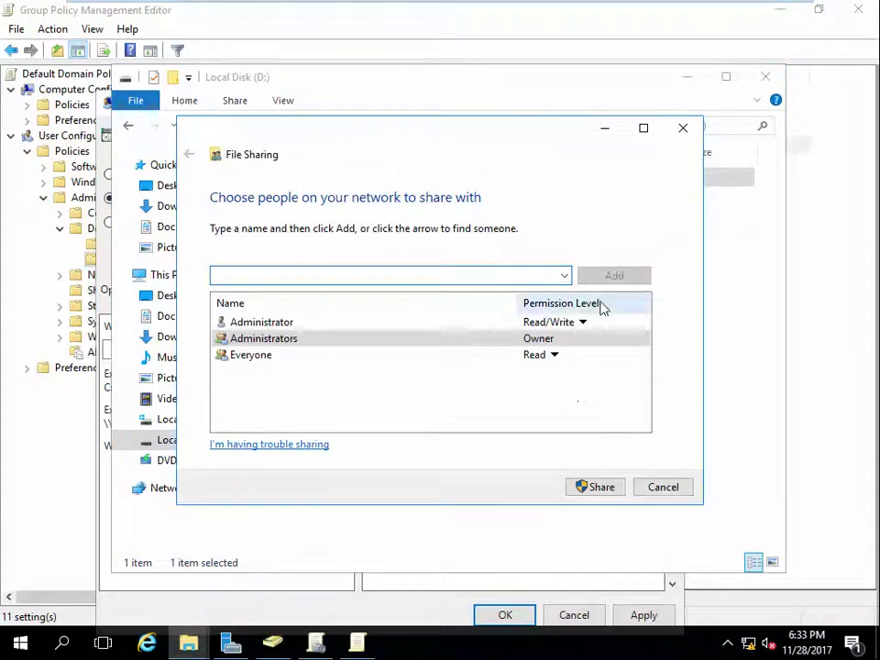
left_click(598, 488)
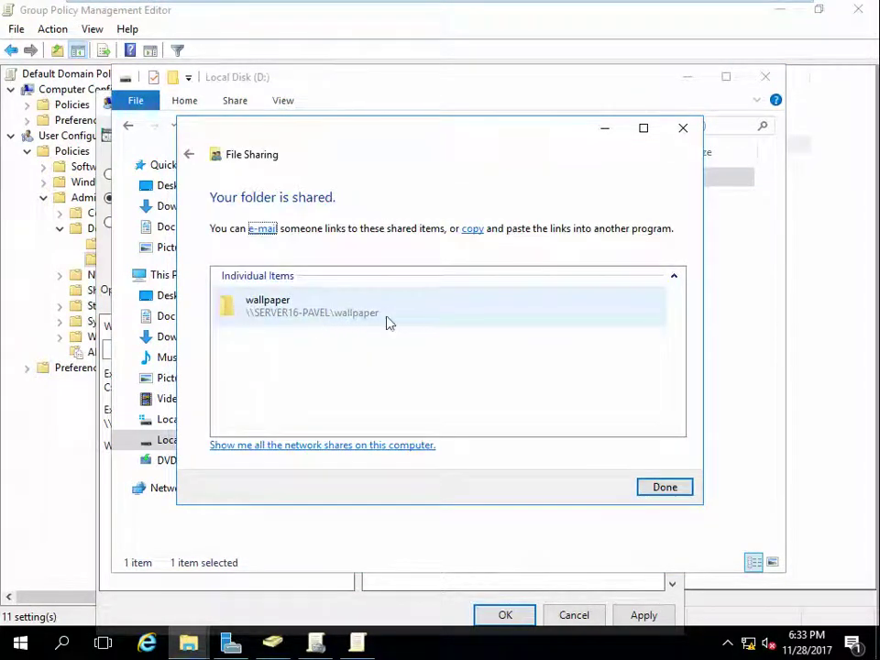
left_click(670, 489)
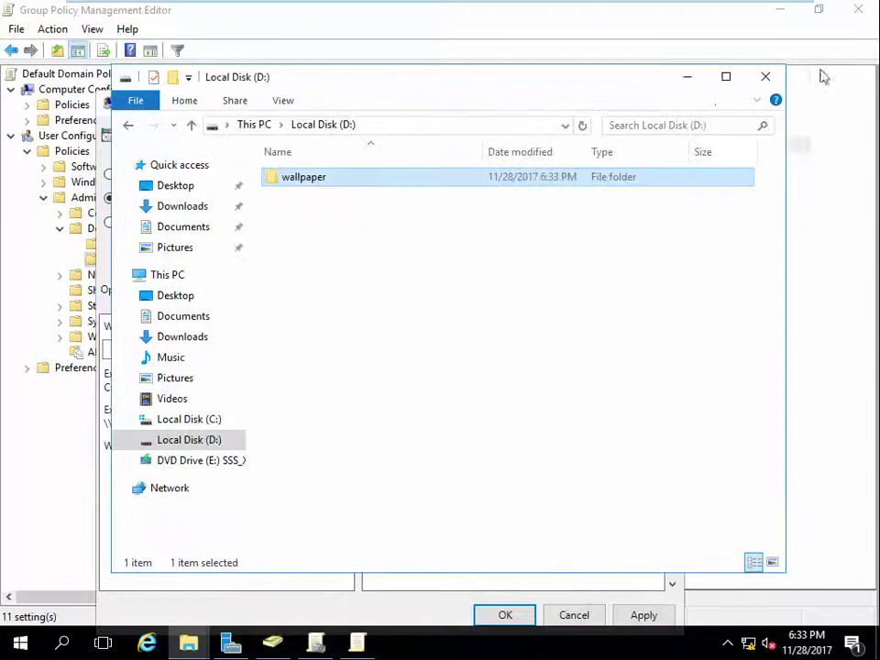
Step: Open the network share \\Server16-Pavel\wallpaper in File Explorer's address bar
left_click(477, 124)
type("\\\\")
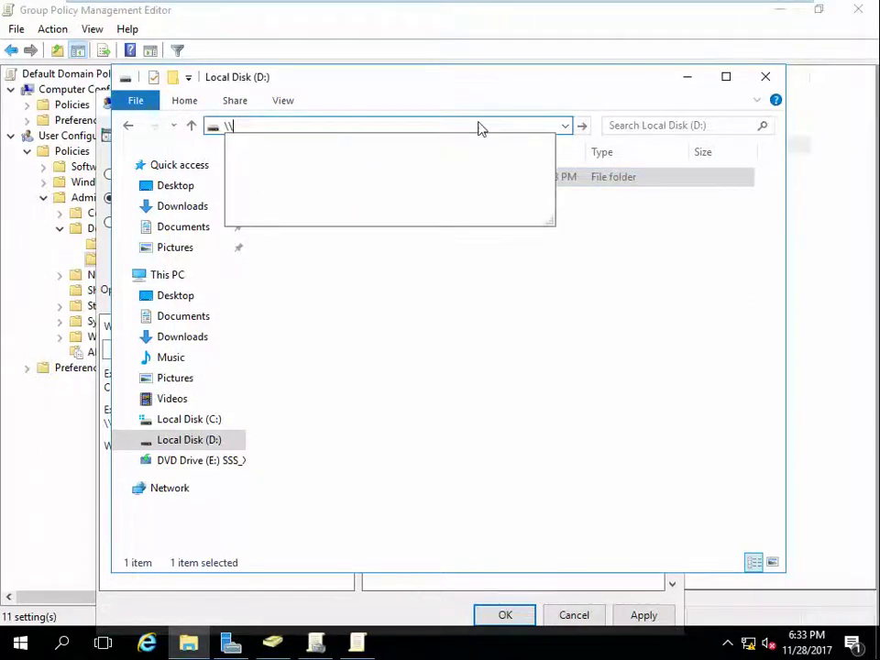
type("Serv")
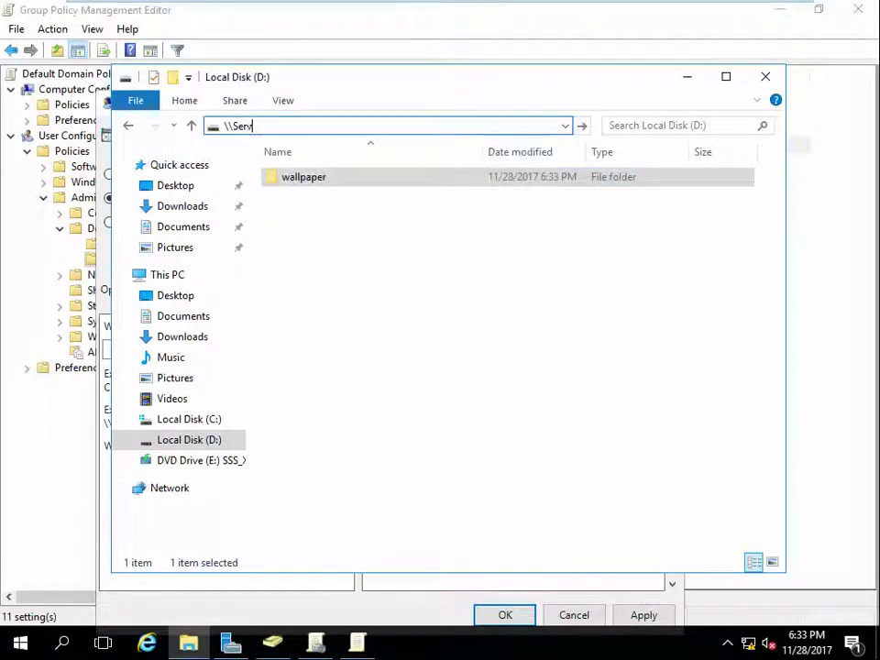
type("er-Pa")
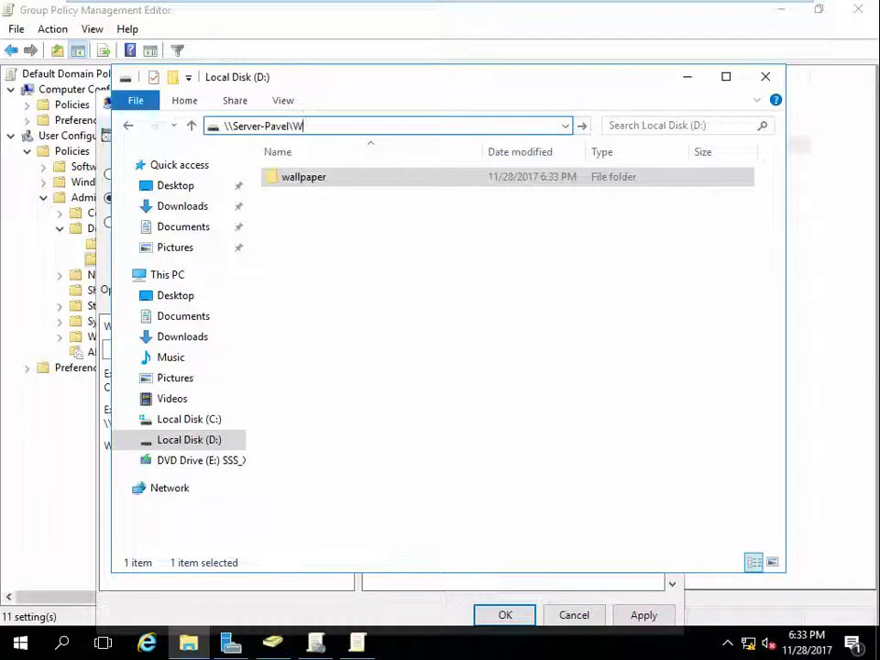
key("BackSpace")
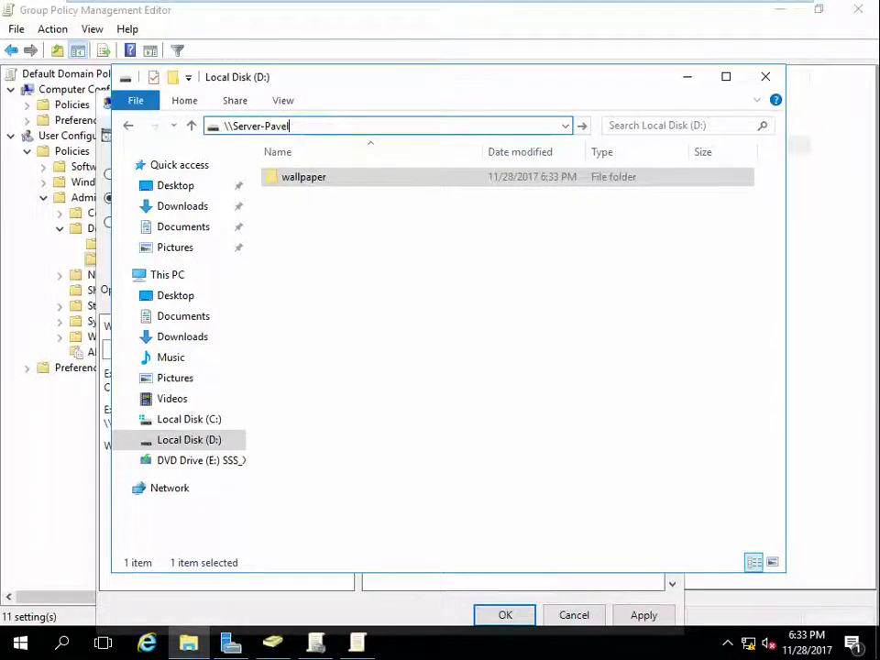
key("Left")
key("Left")
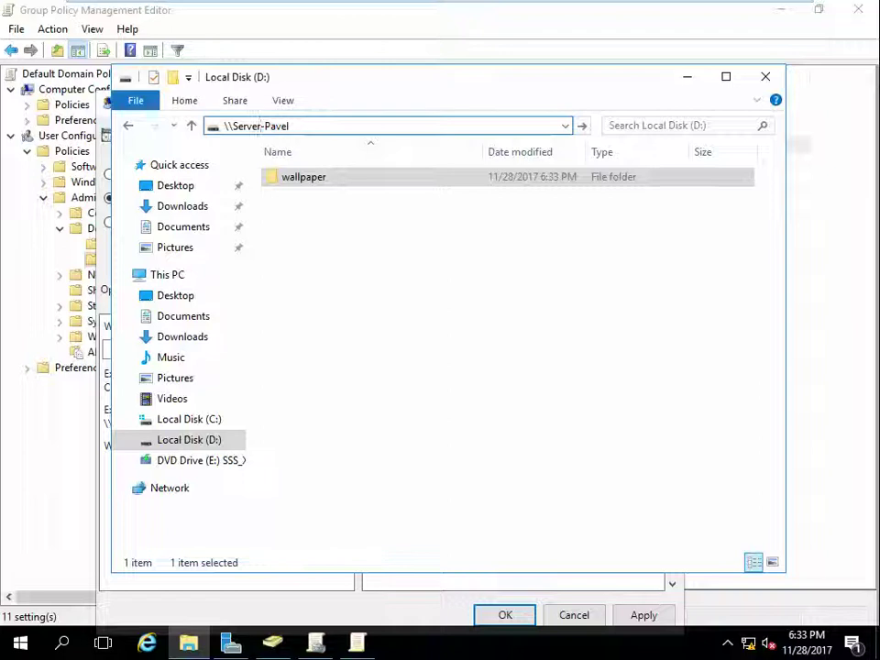
type("16")
left_click(300, 125)
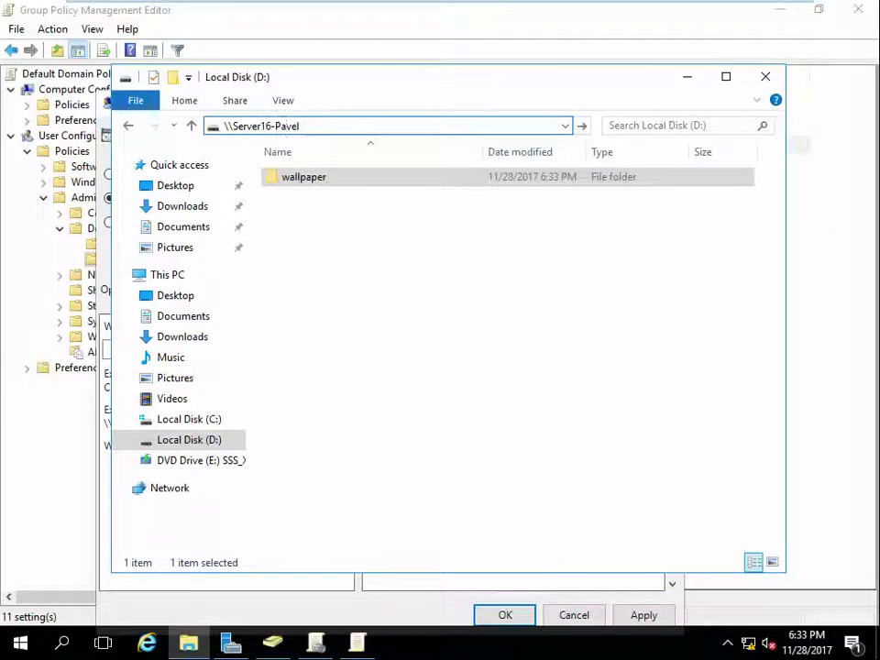
type("\\wall")
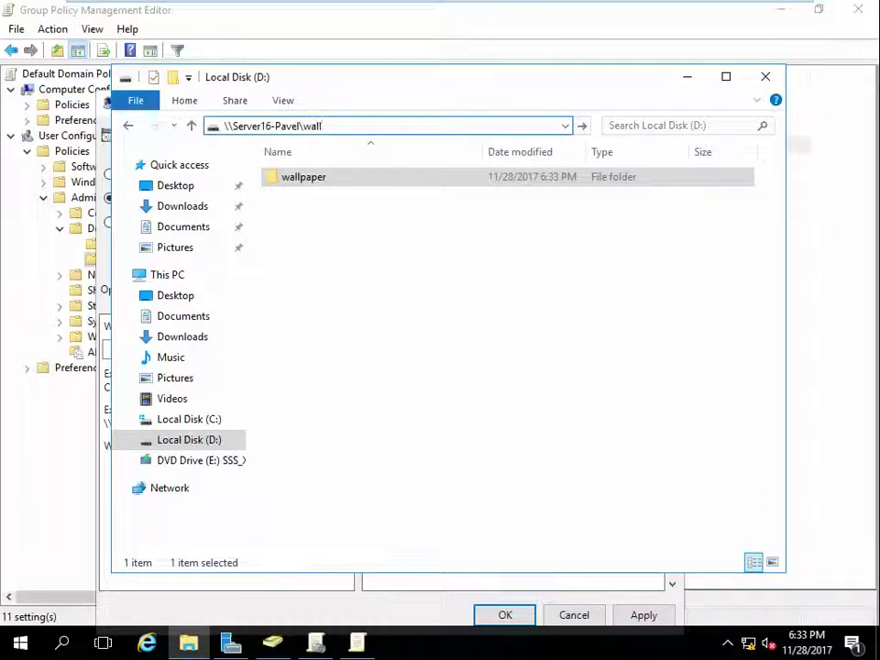
type("paper")
key("Return")
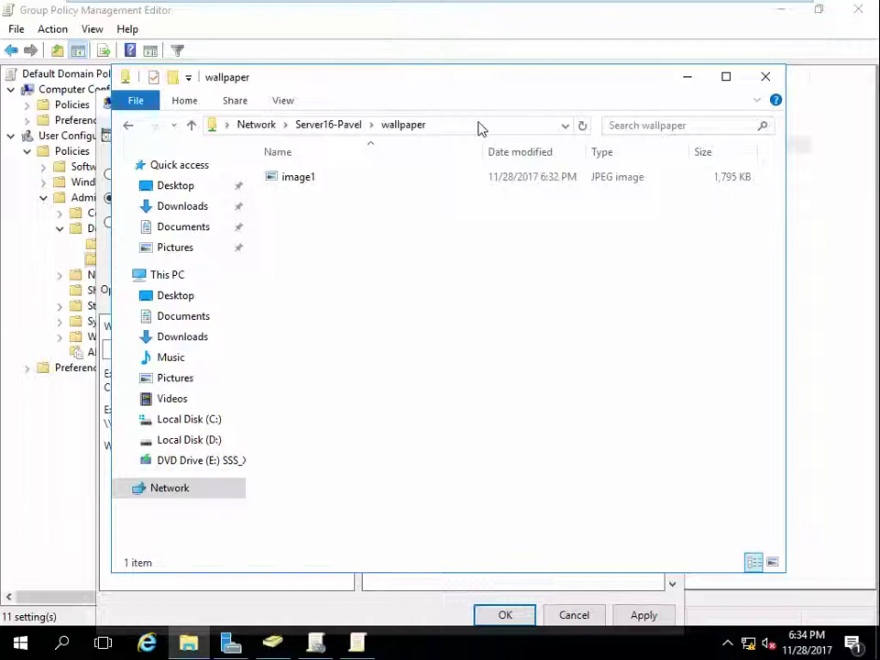
Step: Check image1.jpg from the share and reveal its full path \\Server16-Pavel\wallpaper\image1.jpg
left_click(479, 125)
left_click(480, 126)
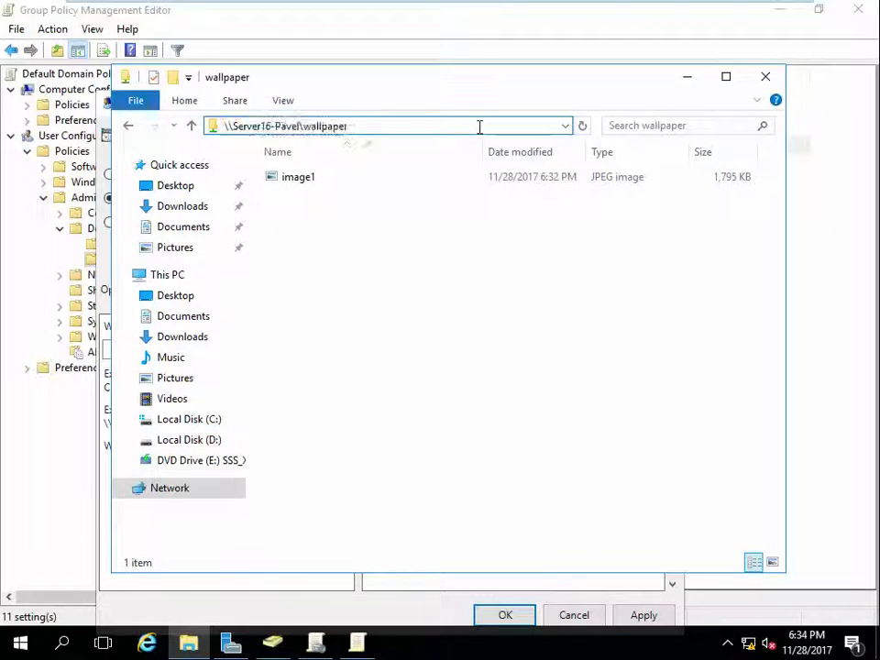
type("\\")
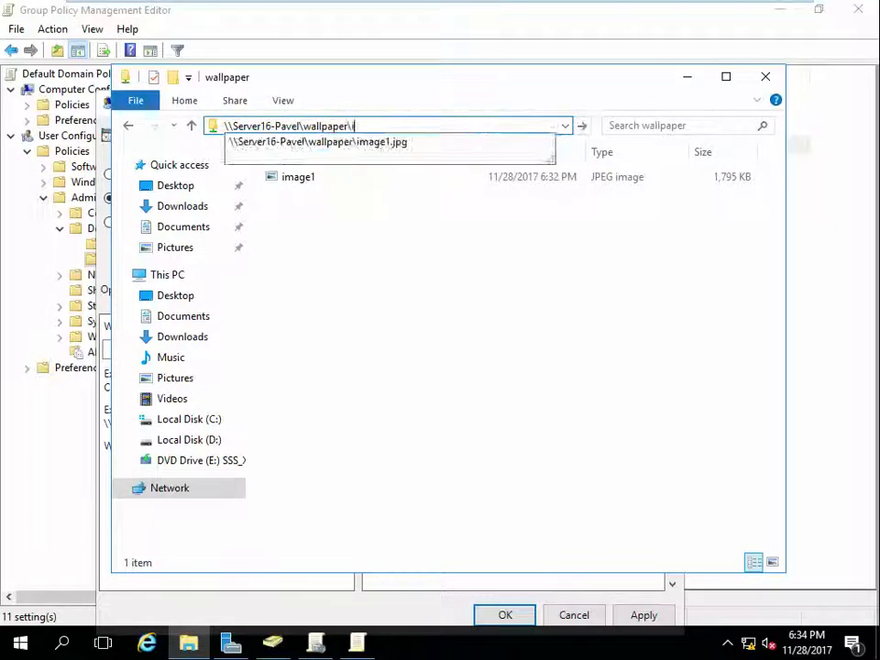
key("Down")
key("Return")
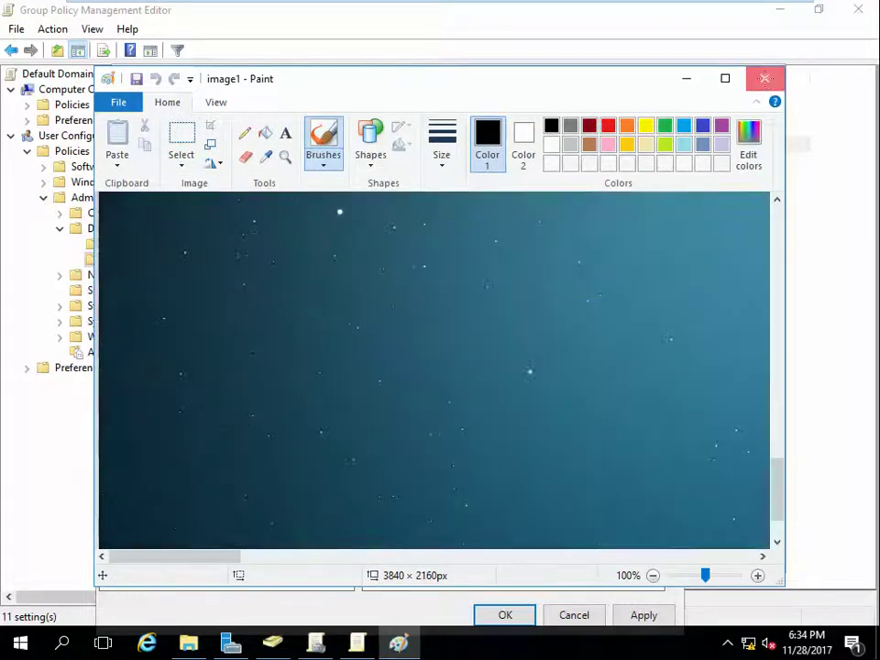
left_click(765, 78)
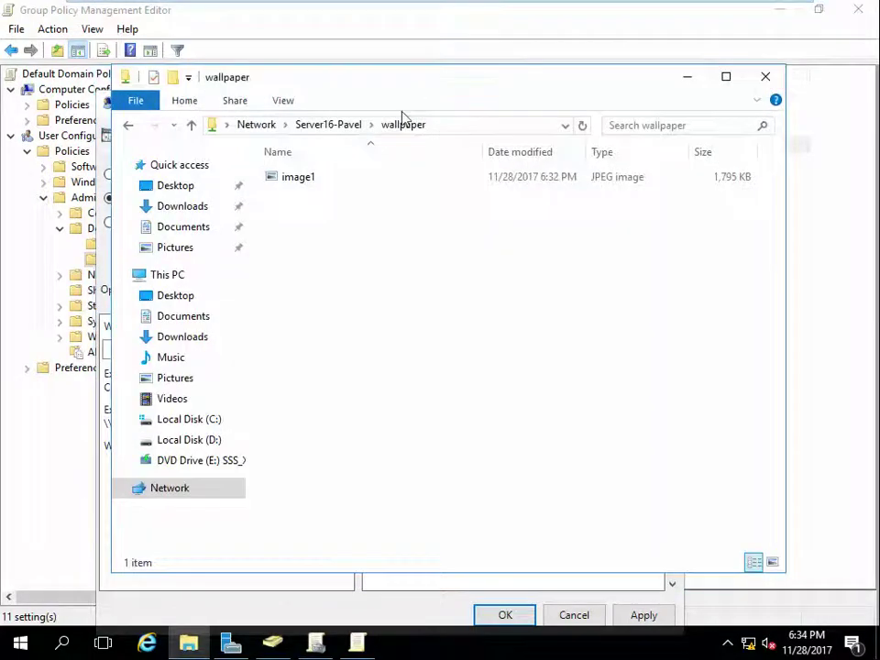
left_click(454, 124)
key("ctrl+c")
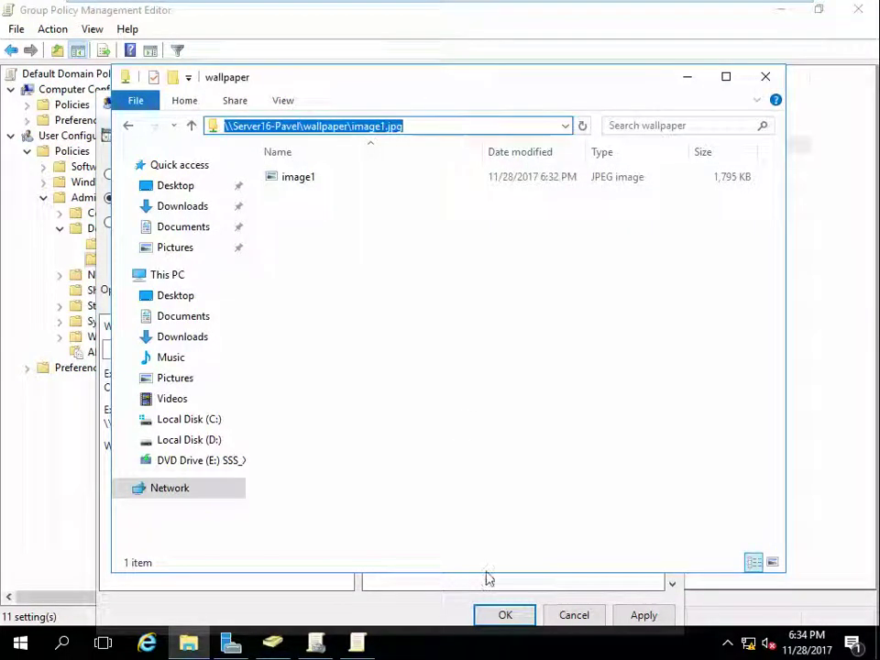
left_click(315, 644)
Step: Paste \\Server16-Pavel\wallpaper\image1.jpg as the Desktop Wallpaper name and apply the policy
left_click(356, 644)
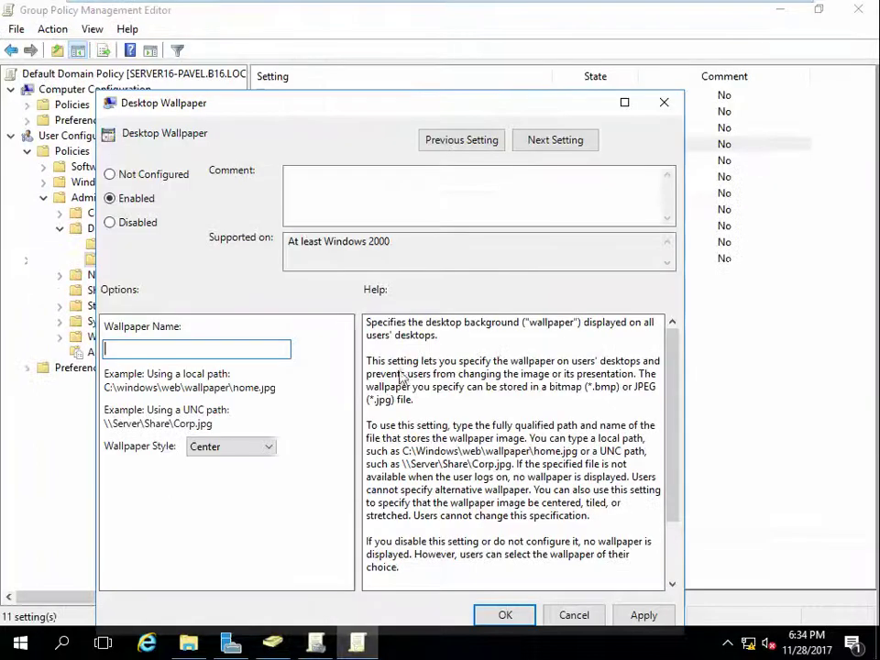
key("ctrl+v")
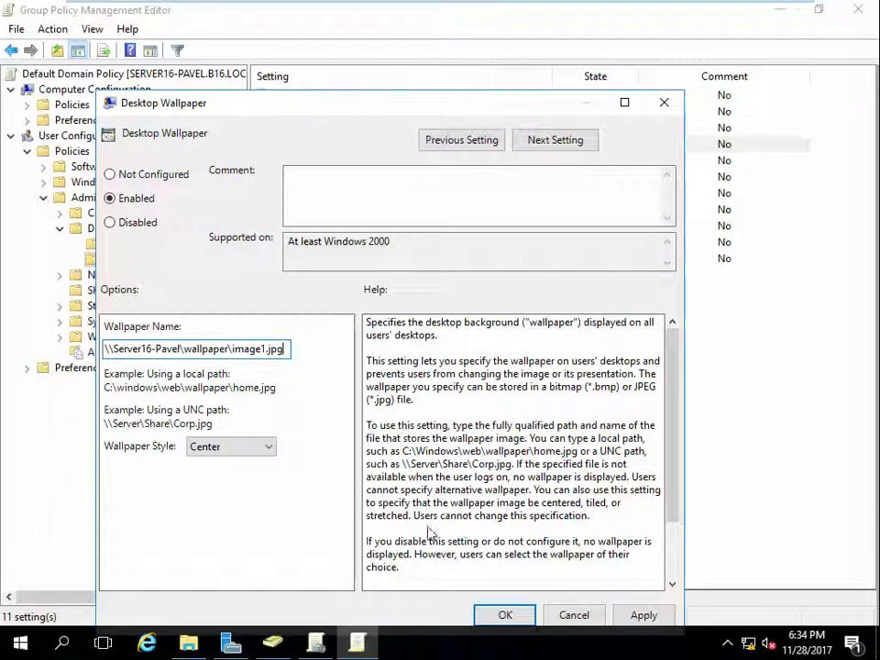
left_click(630, 618)
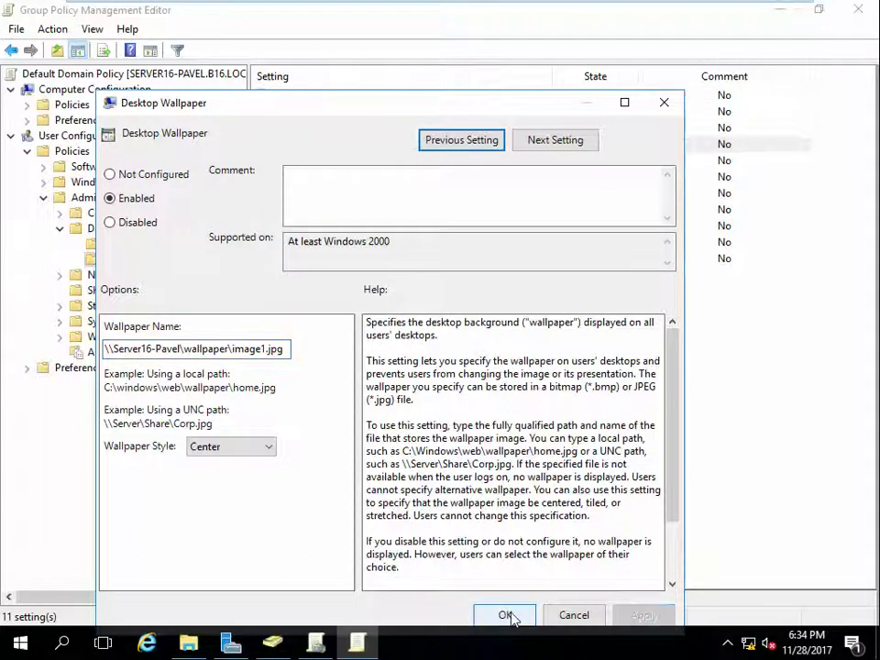
left_click(508, 615)
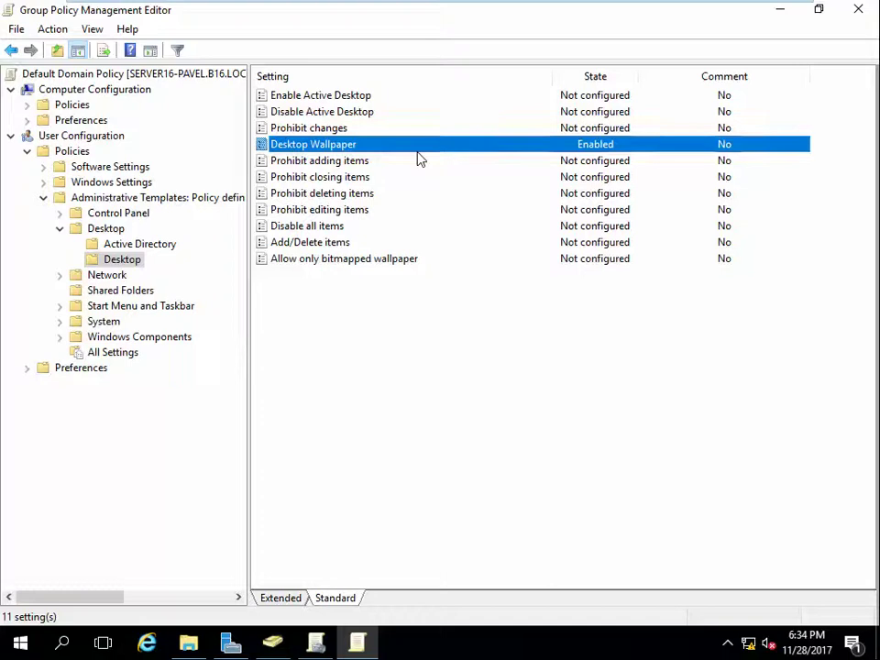
Step: Run gpupdate in a Command Prompt on the server, then switch to the Windows 10 client
key("super+r")
key("Return")
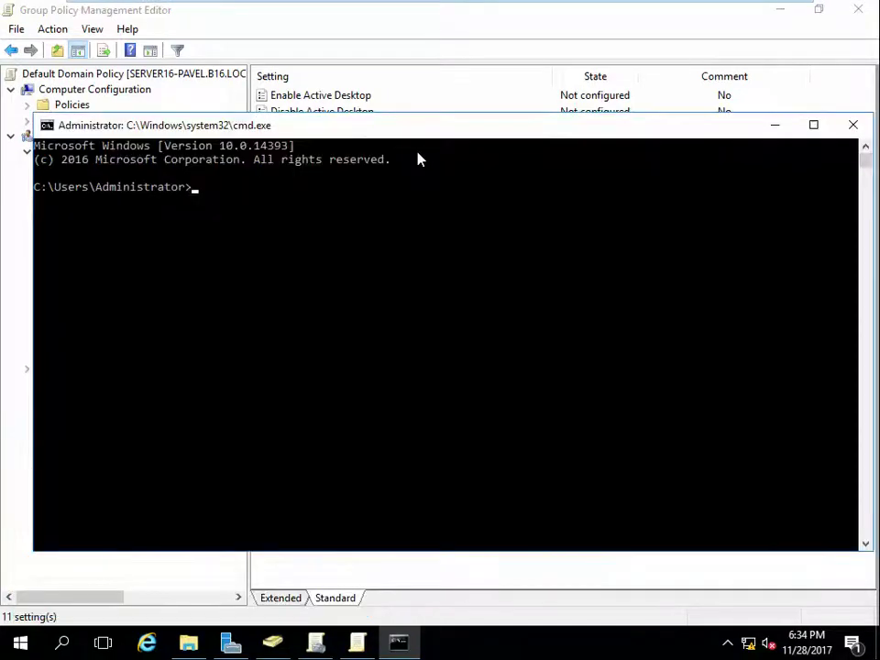
type("gpupdate")
key("Return")
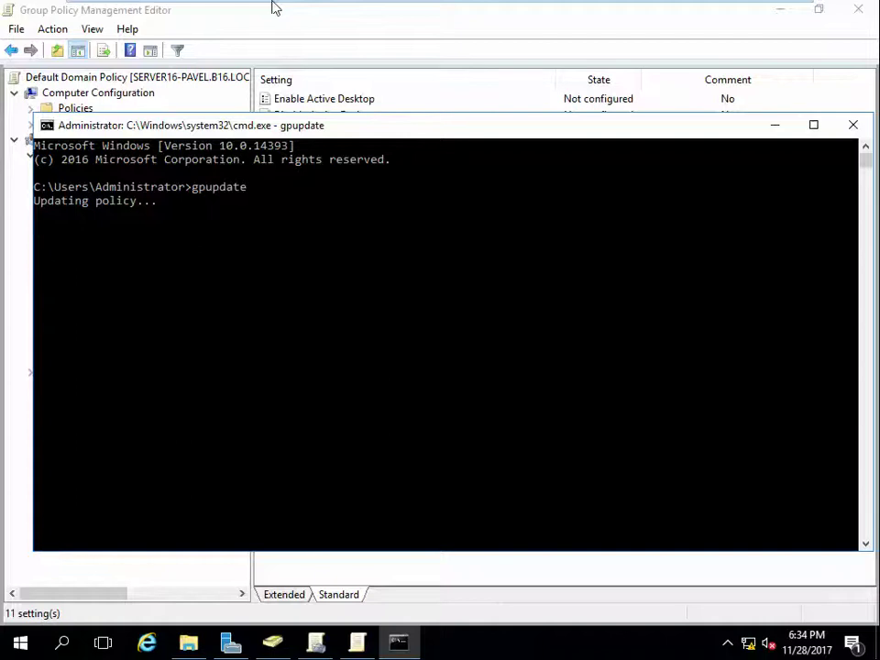
mouse_move(298, 16)
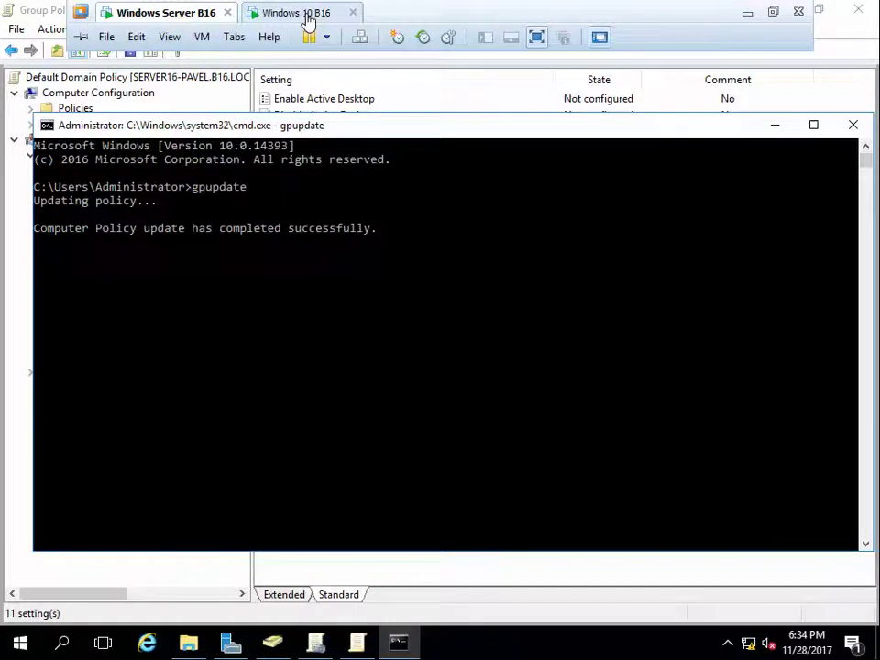
left_click(307, 14)
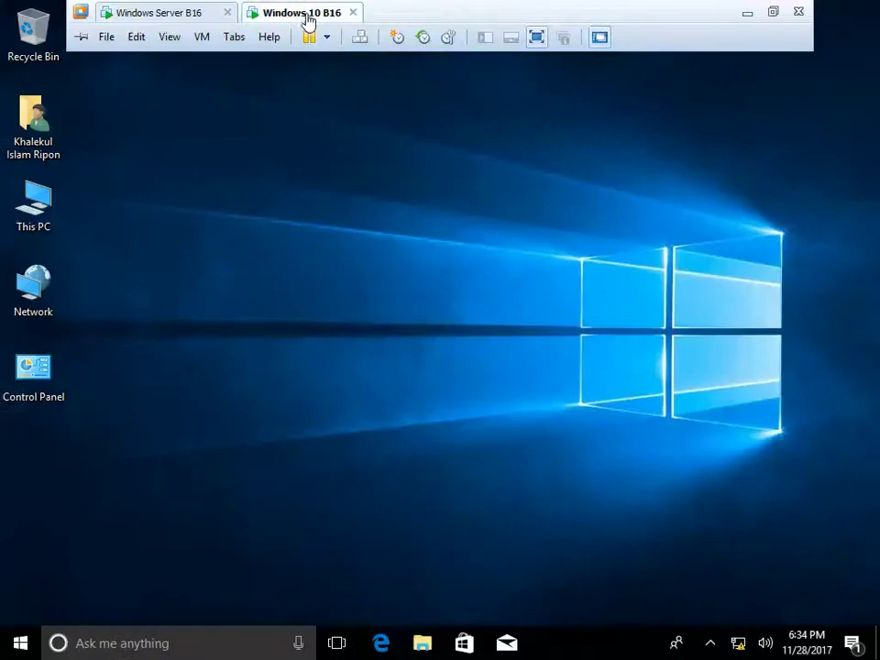
left_click(20, 643)
Step: Sign out of the Windows 10 client, sign back in with the password, and refresh the desktop
left_click(20, 523)
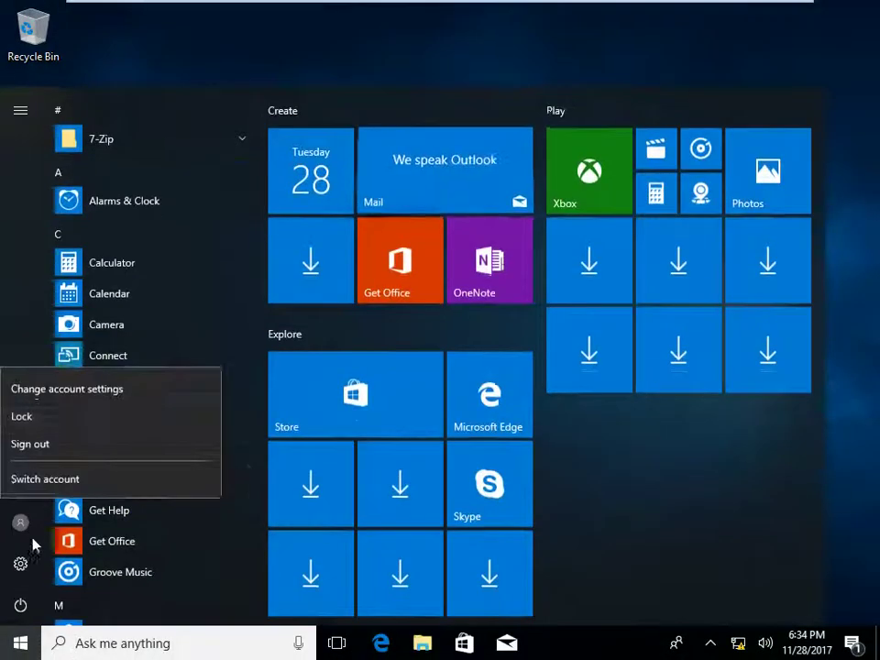
left_click(57, 447)
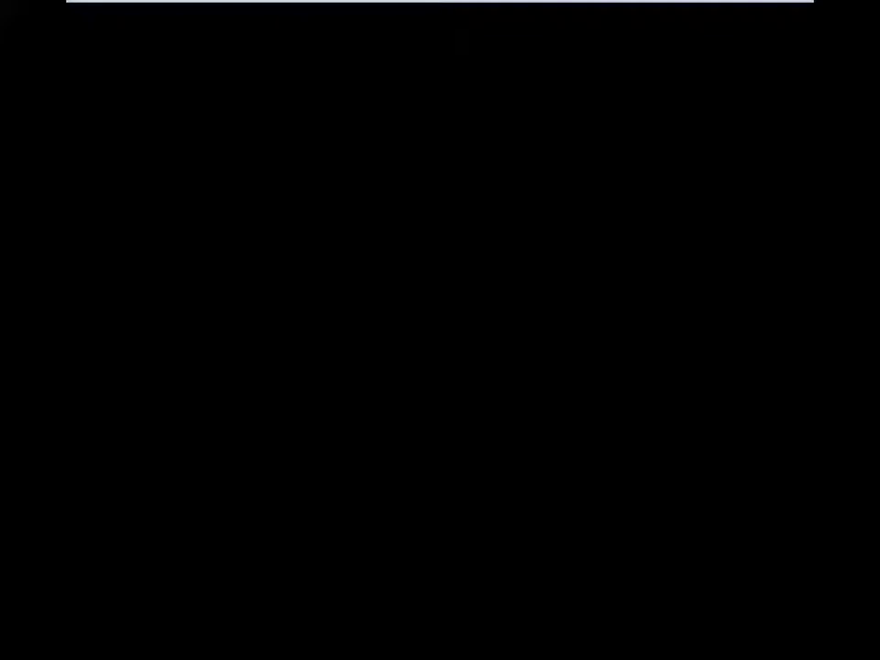
left_click(495, 311)
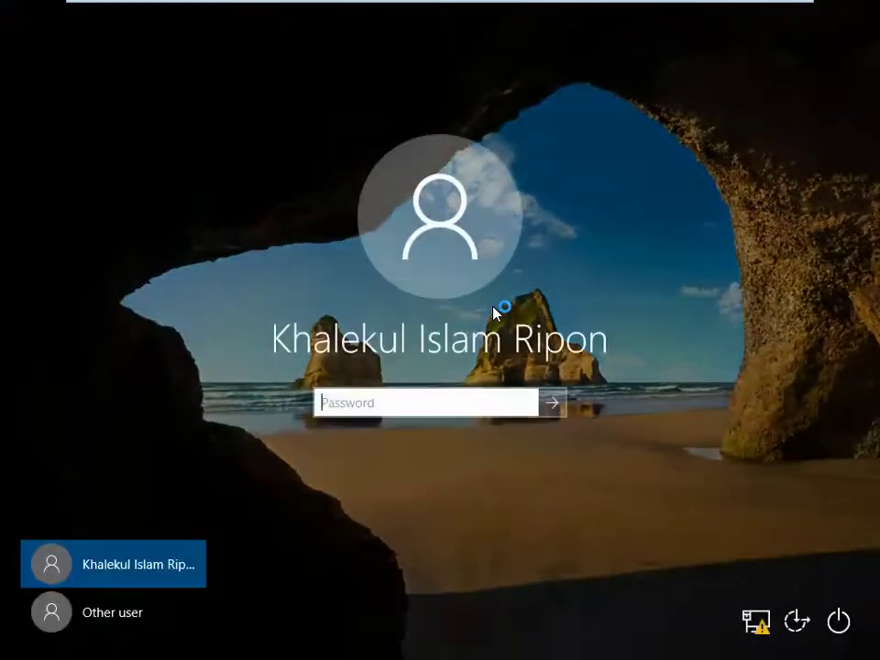
type("****")
key("Return")
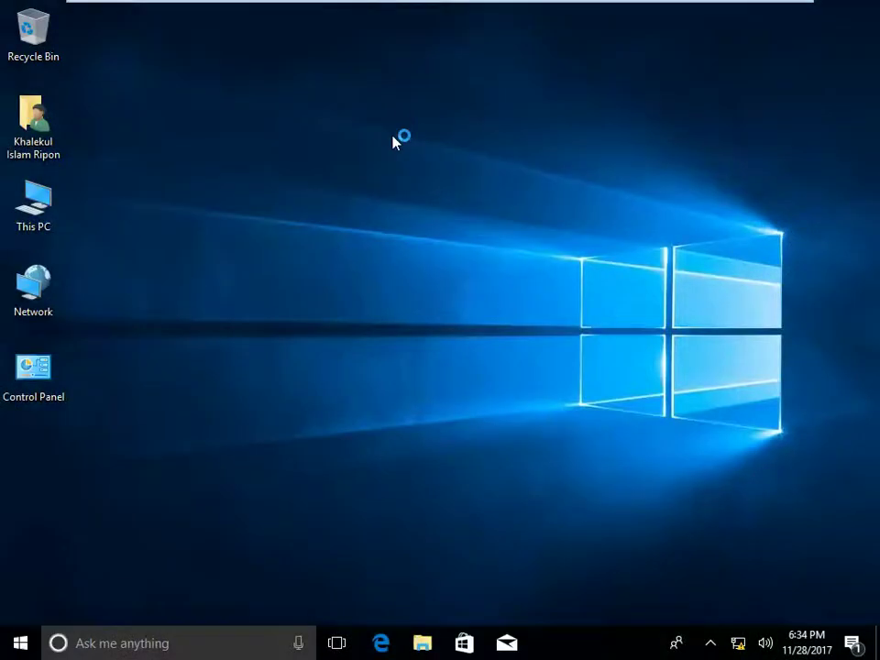
right_click(395, 140)
left_click(370, 186)
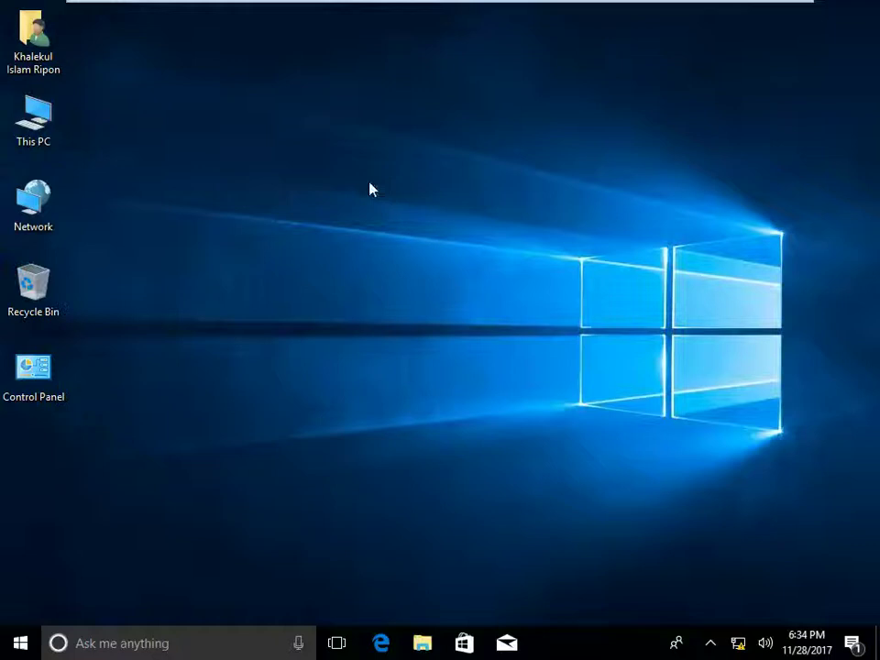
Step: Review the Desktop Wallpaper policy on the server, then return to the Windows 10 client
mouse_move(290, 3)
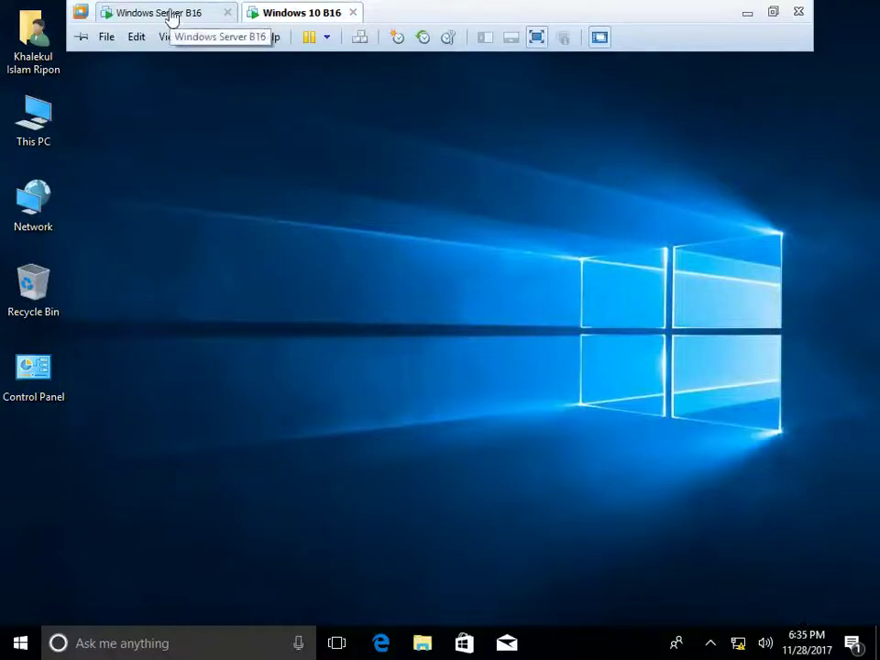
left_click(165, 13)
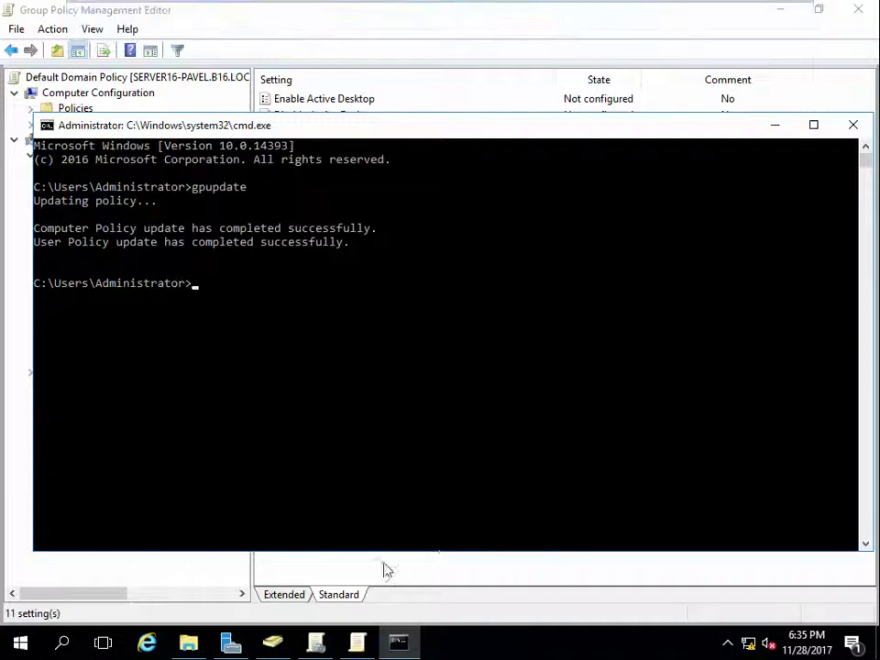
left_click(515, 571)
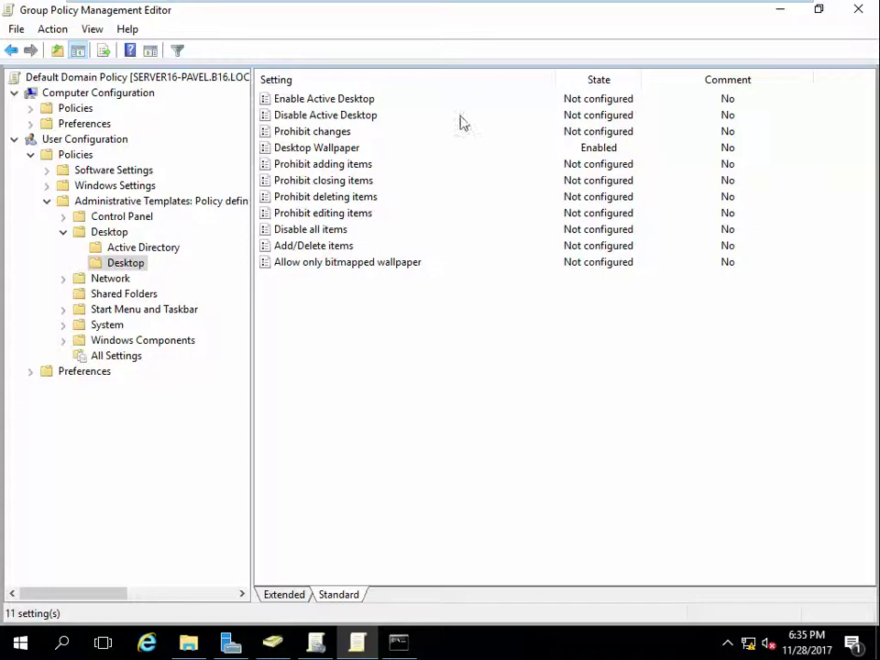
left_click(354, 152)
double_click(355, 151)
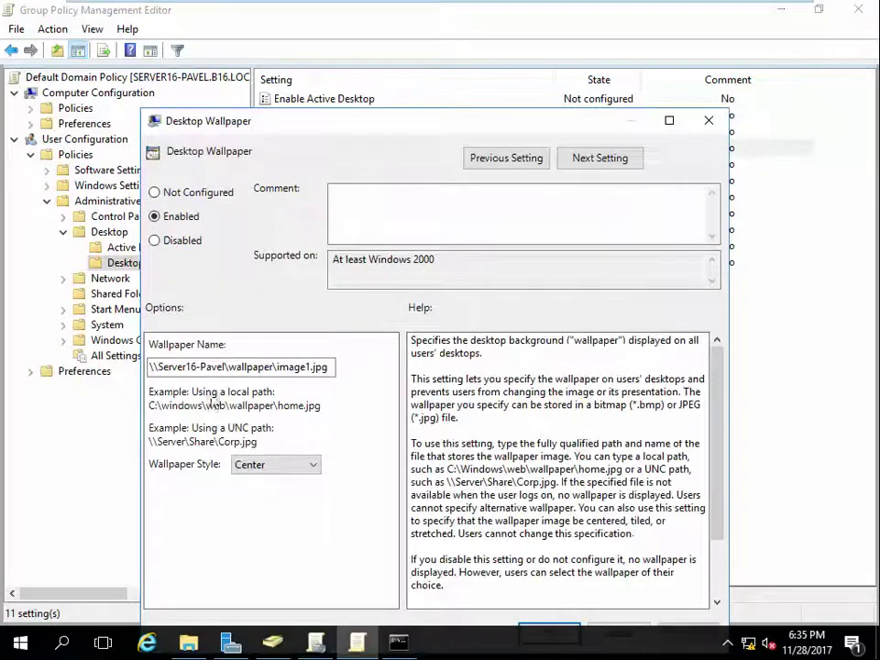
left_click(562, 634)
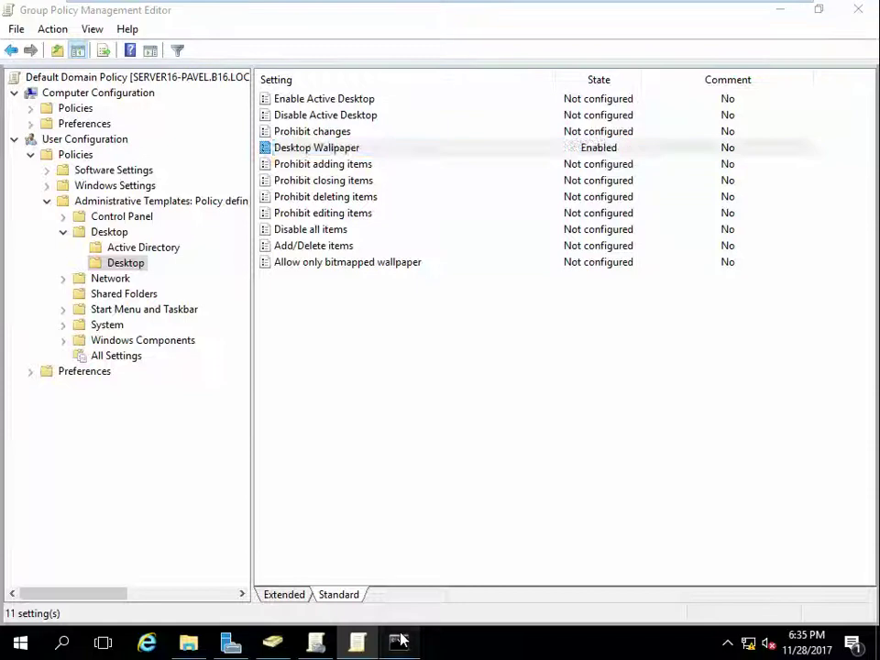
left_click(398, 640)
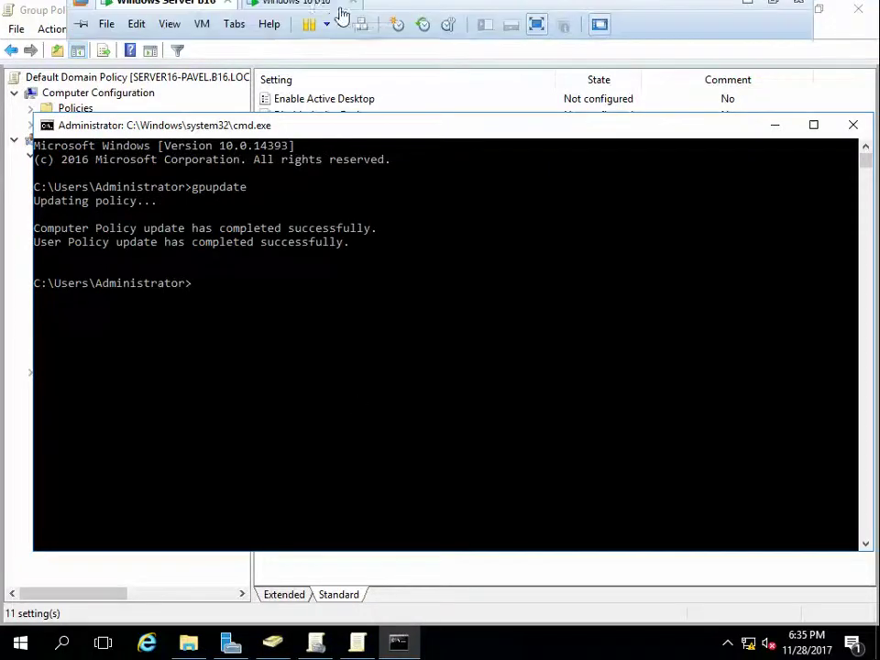
left_click(318, 21)
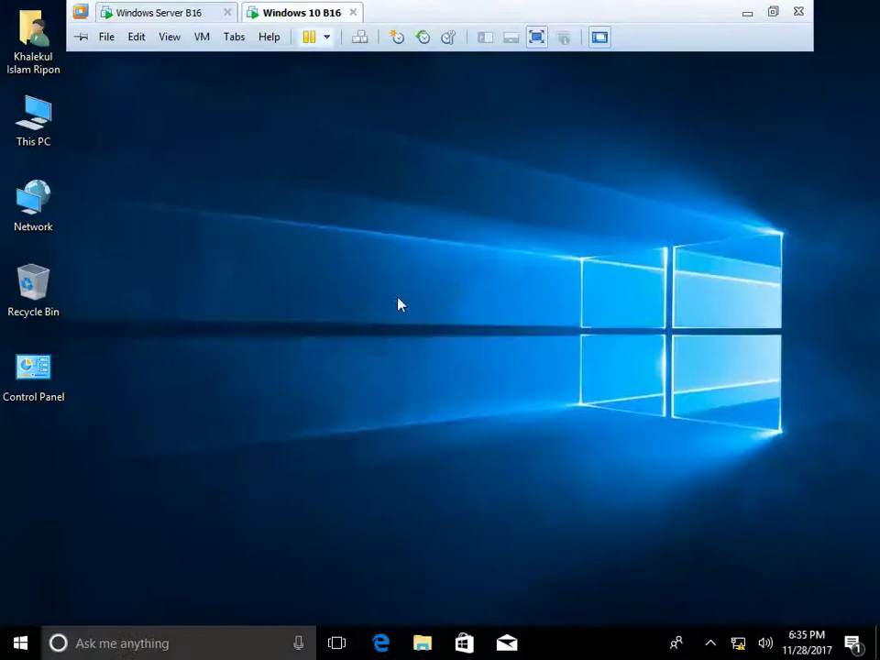
Step: Sign out of the Windows 10 client and switch back to the server's Command Prompt
left_click(17, 645)
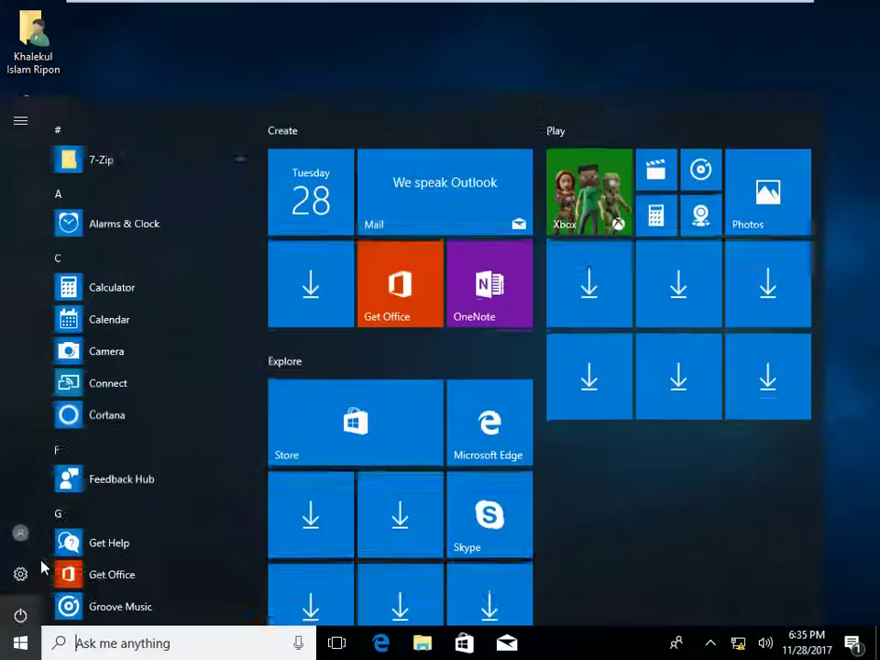
left_click(24, 528)
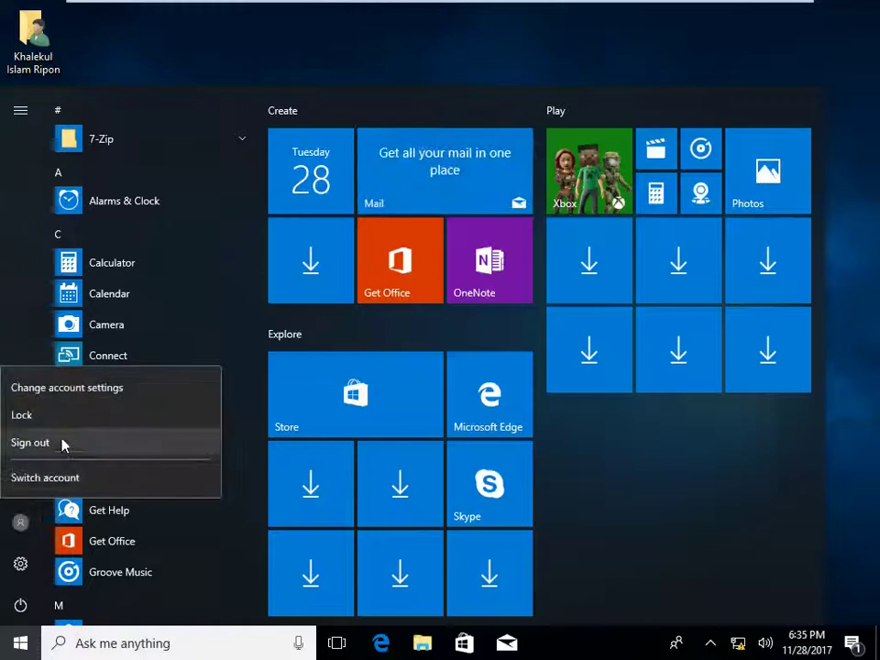
left_click(220, 422)
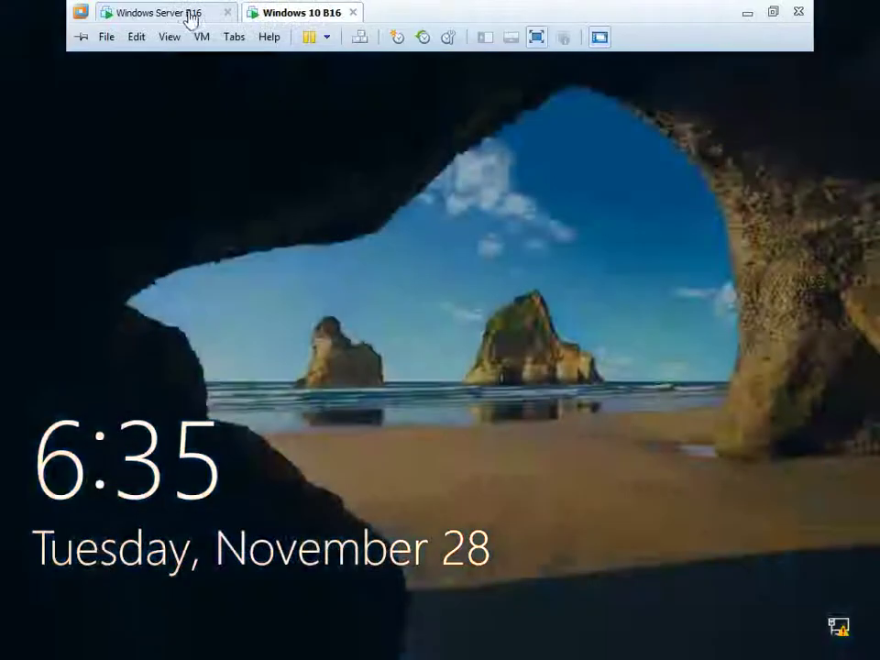
left_click(188, 14)
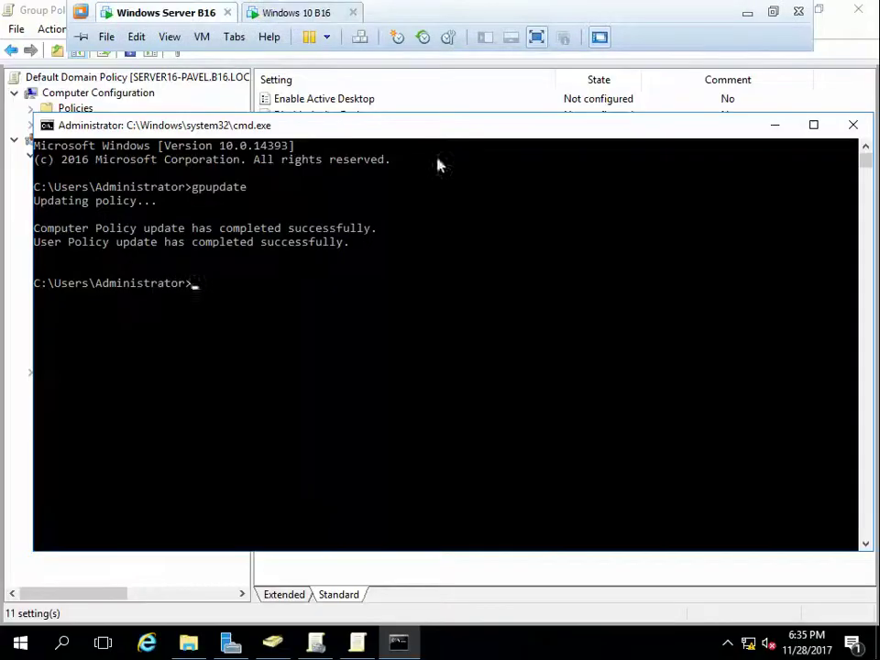
Step: Set the Desktop policy 'Remove Properties from the Computer icon context menu' to Not Configured
left_click(464, 102)
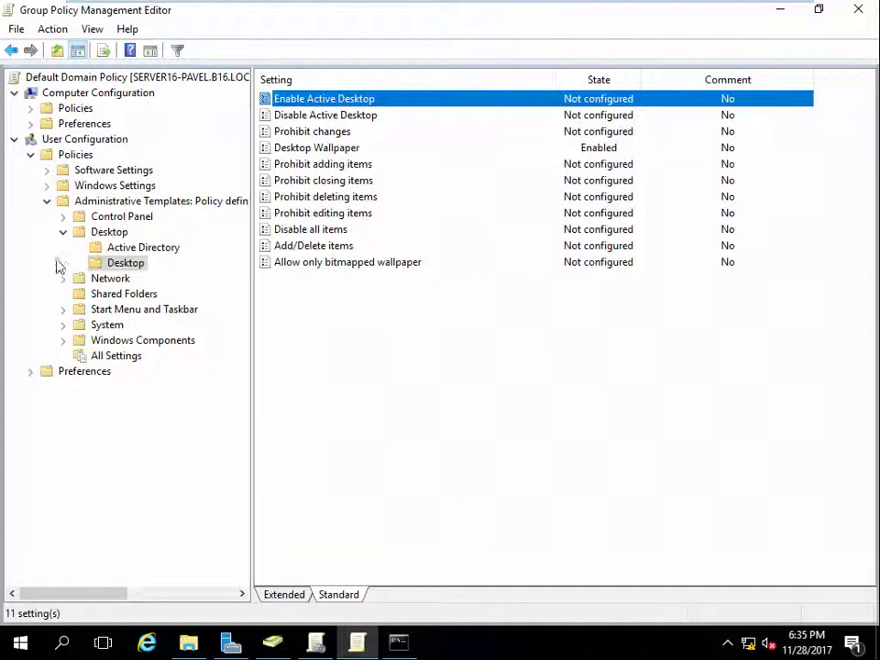
left_click(115, 232)
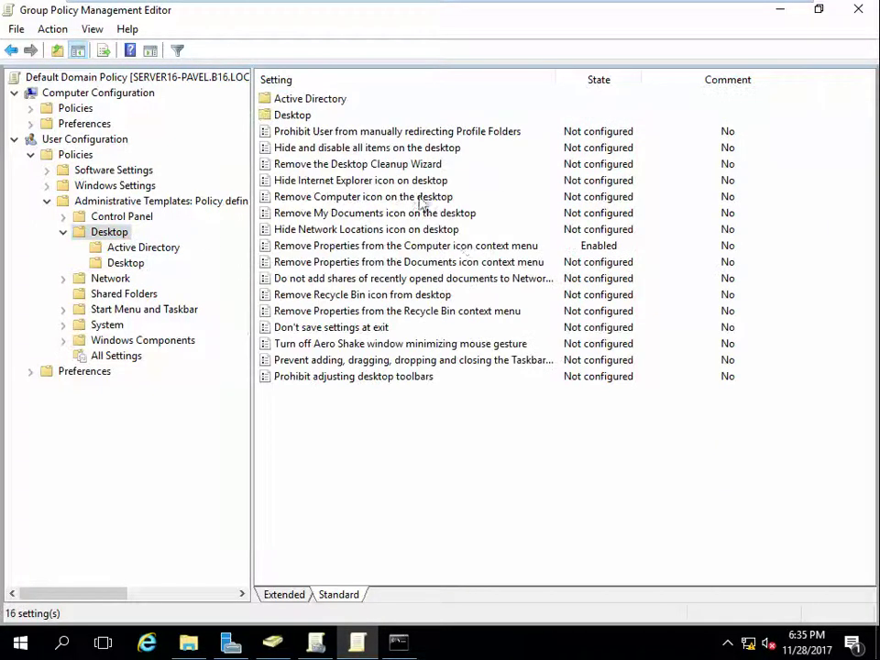
double_click(446, 254)
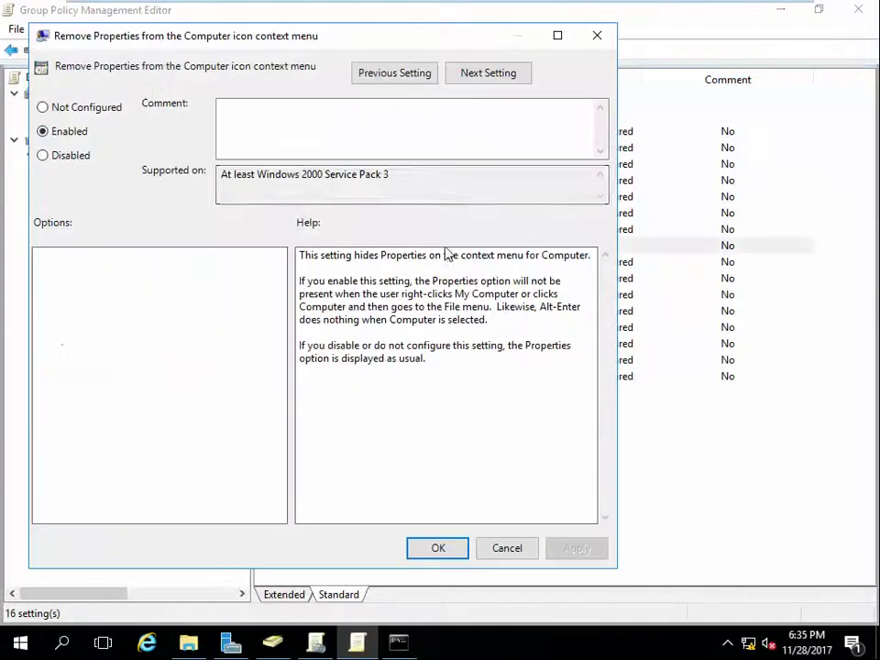
left_click(79, 108)
left_click(577, 549)
left_click(438, 549)
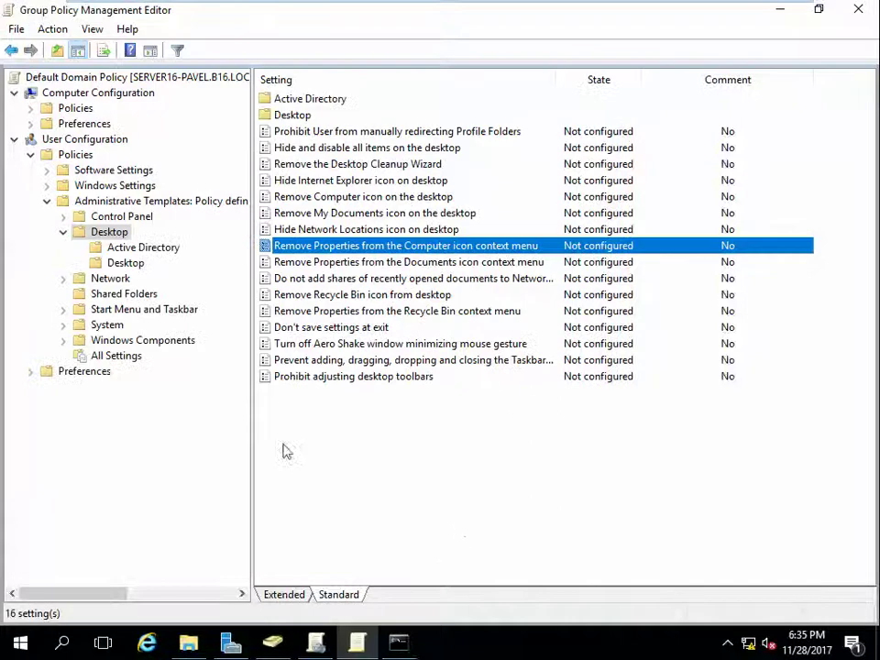
Step: Rerun gpupdate in the server's command prompt
key("alt+Tab")
key("Up")
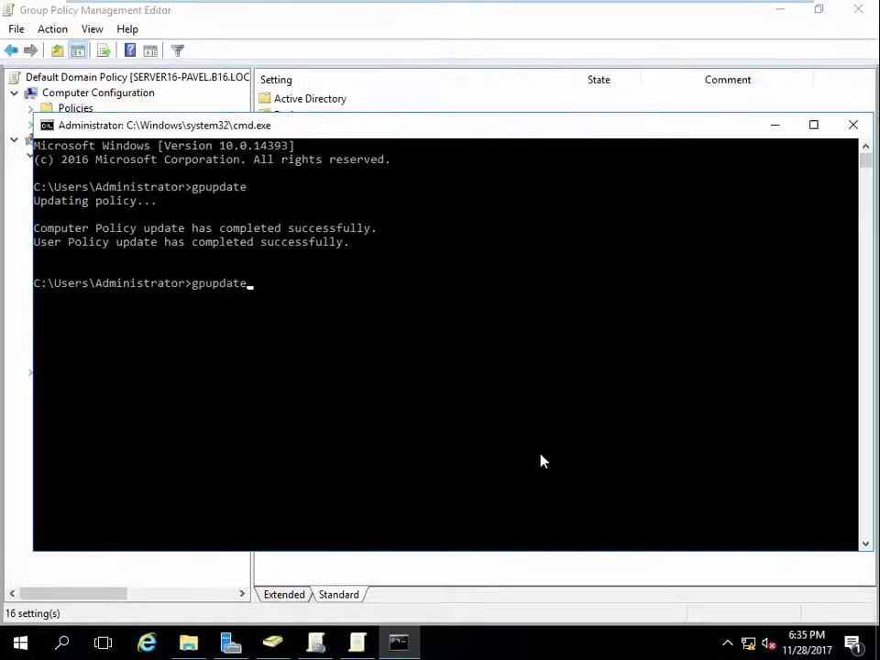
key("Return")
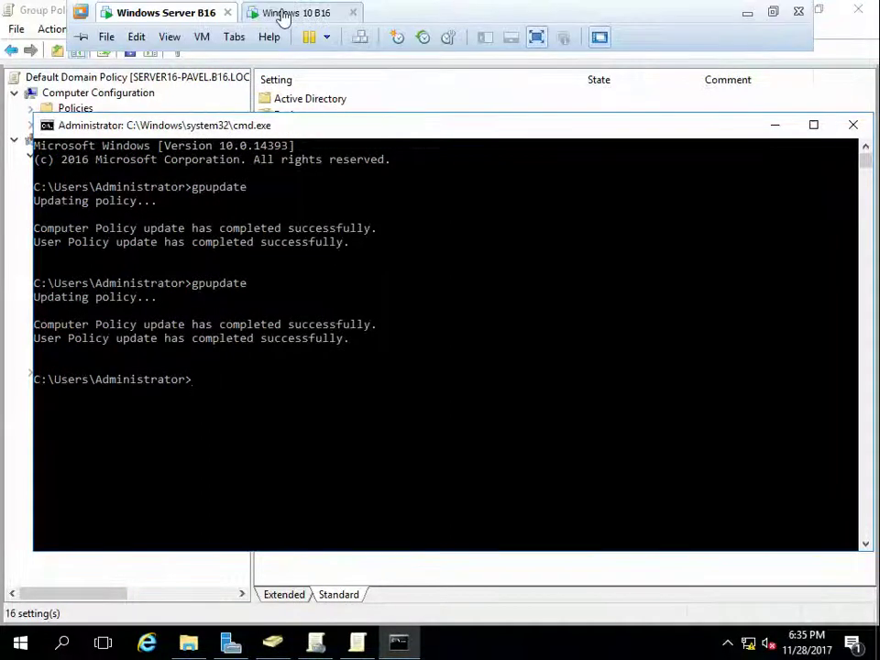
left_click(285, 16)
Step: Sign back in on the Windows 10 client with the account password
left_click(374, 298)
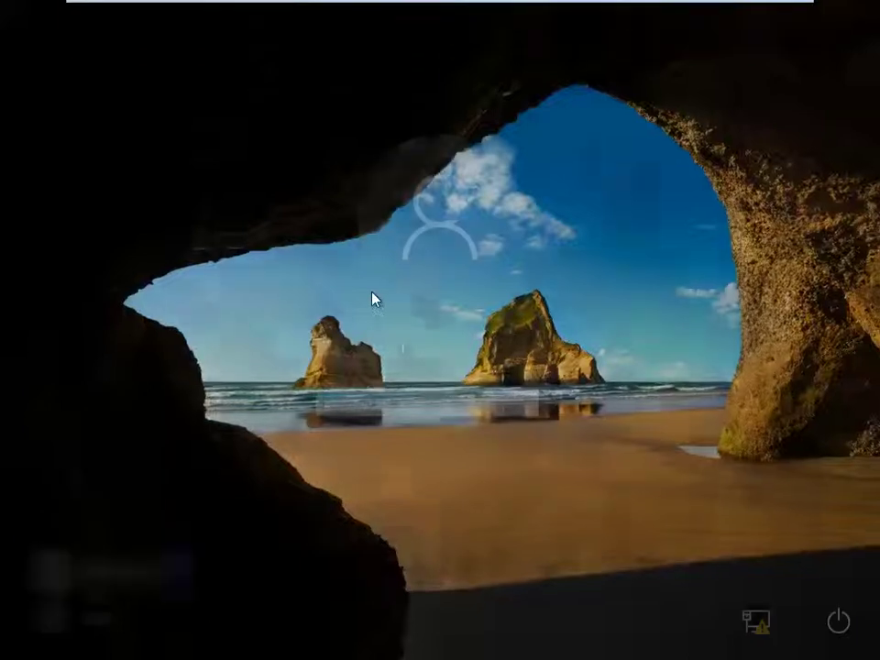
type("123")
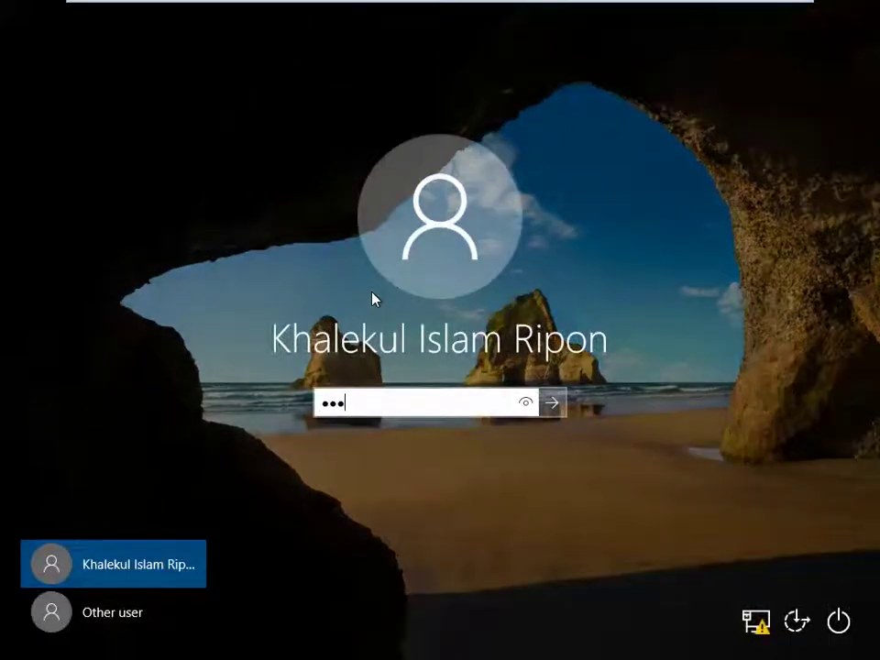
key("Return")
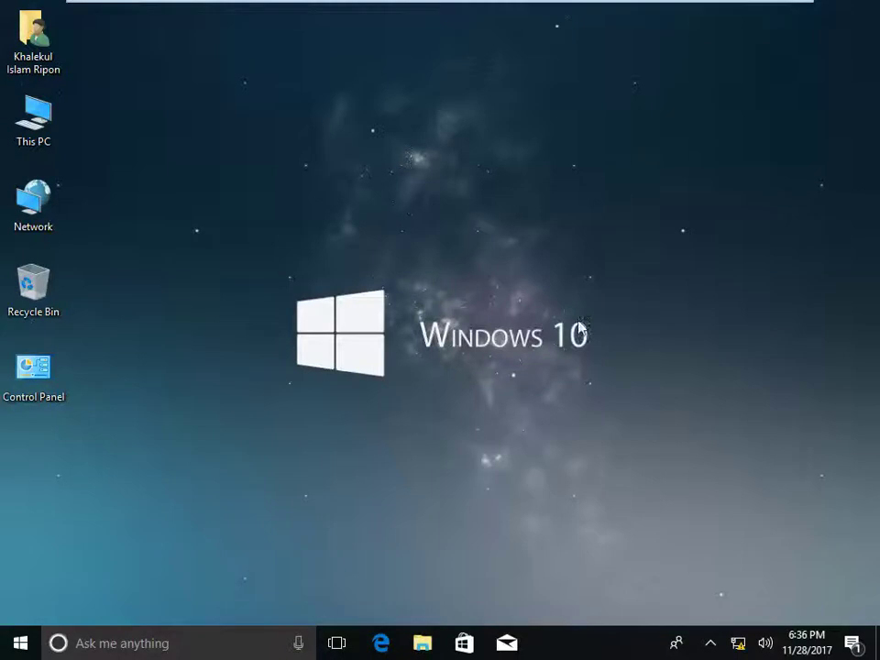
Step: Refresh the desktop and open then close File Explorer to show the new starry wallpaper
right_click(463, 291)
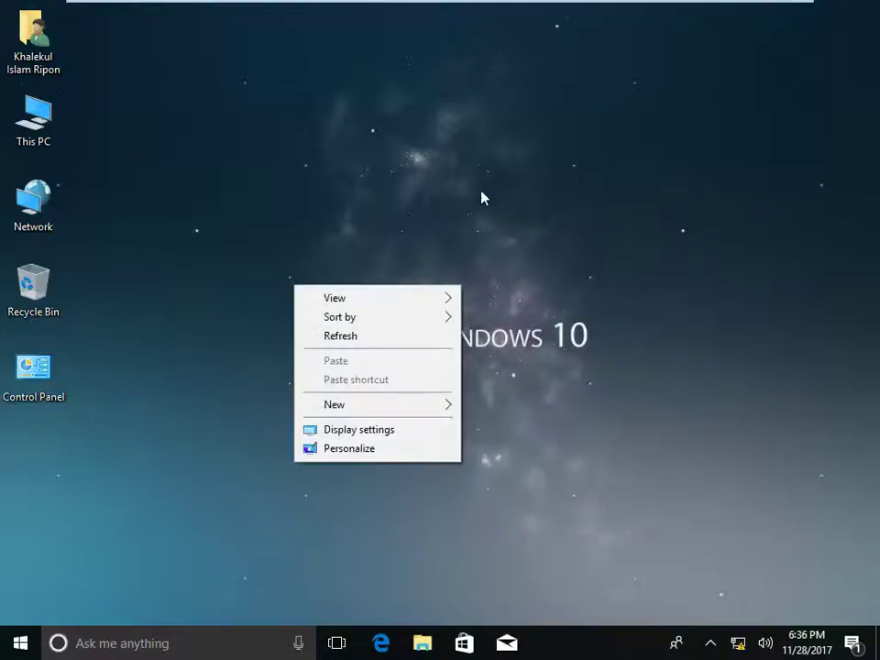
left_click(463, 209)
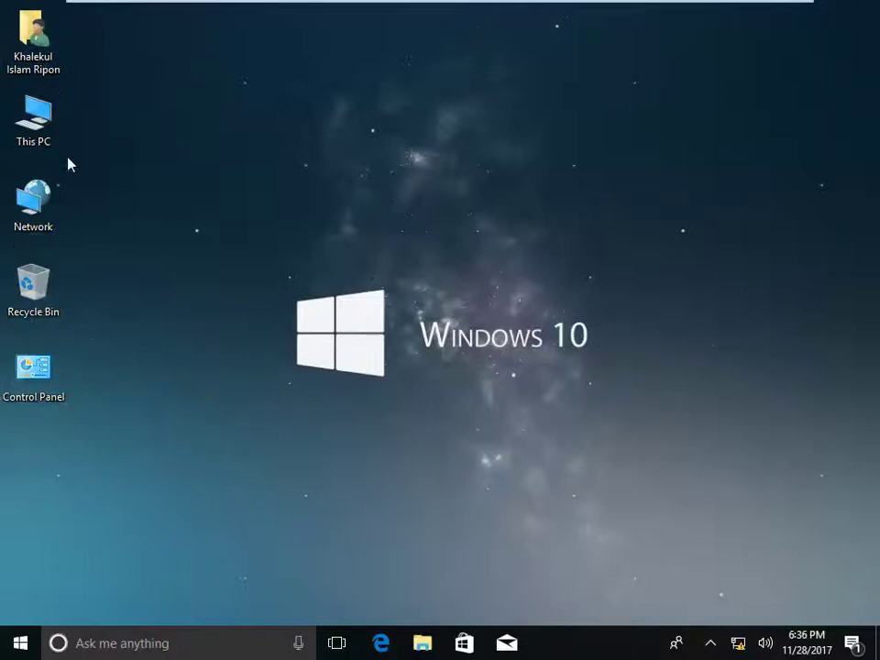
right_click(256, 156)
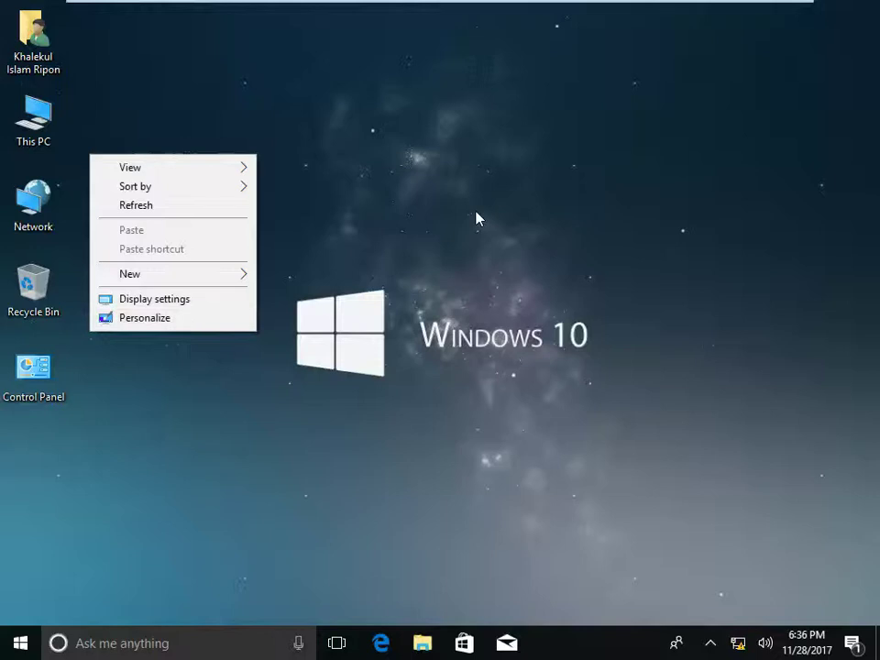
left_click(415, 190)
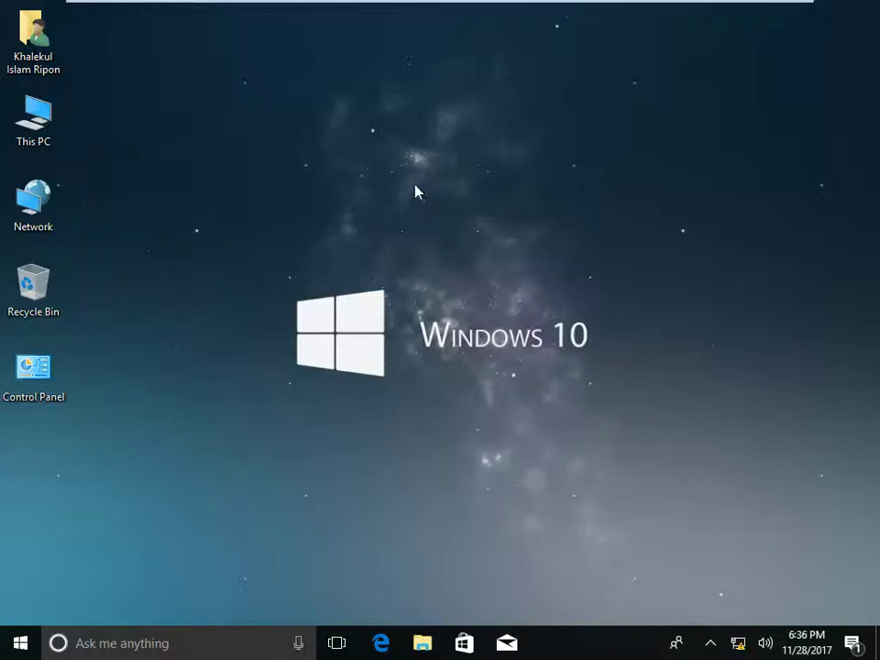
left_click(418, 647)
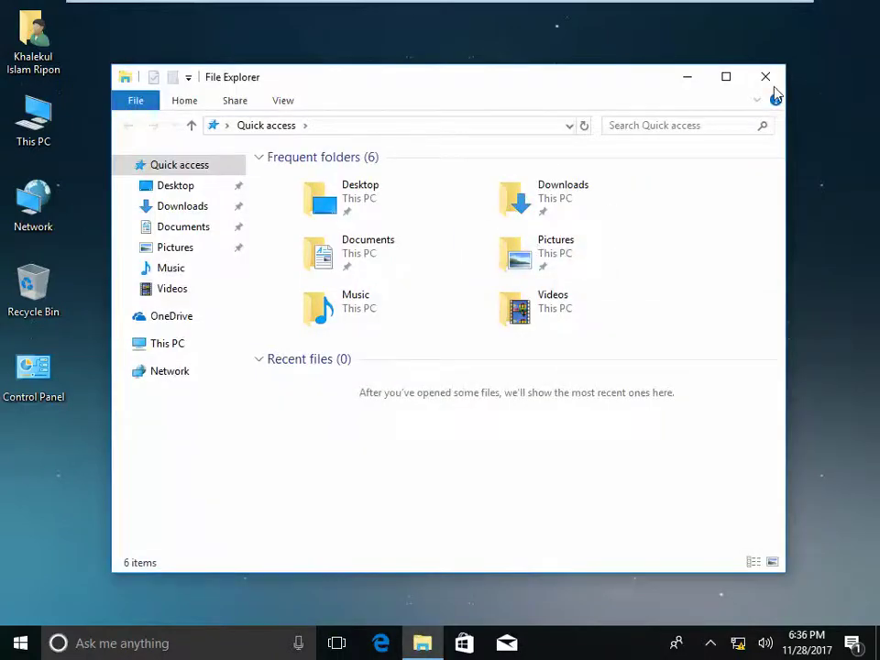
left_click(768, 83)
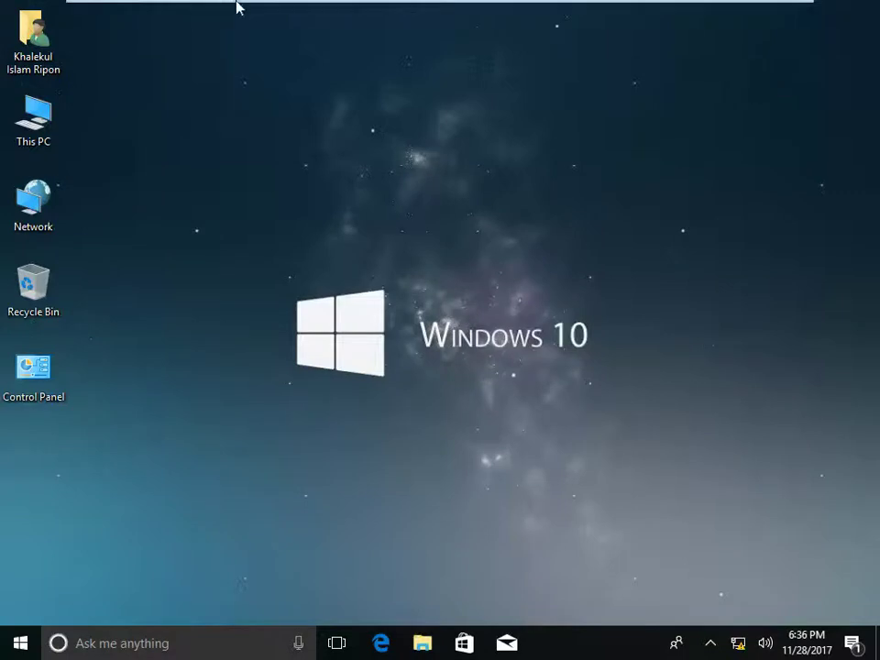
Step: Verify on the server that Desktop Wallpaper still reads Enabled, then minimize VMware to the host desktop
mouse_move(236, 6)
left_click(169, 20)
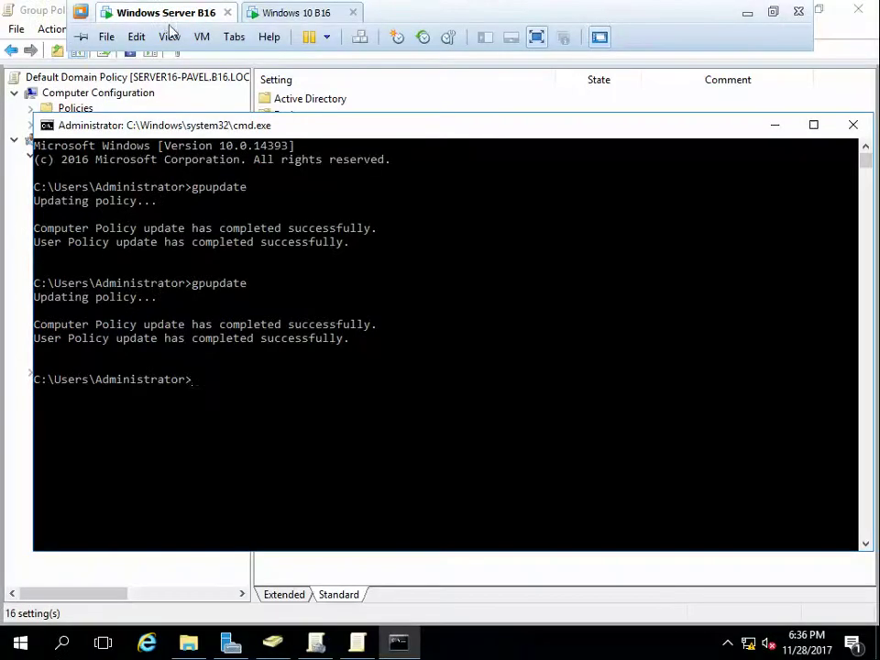
left_click(569, 565)
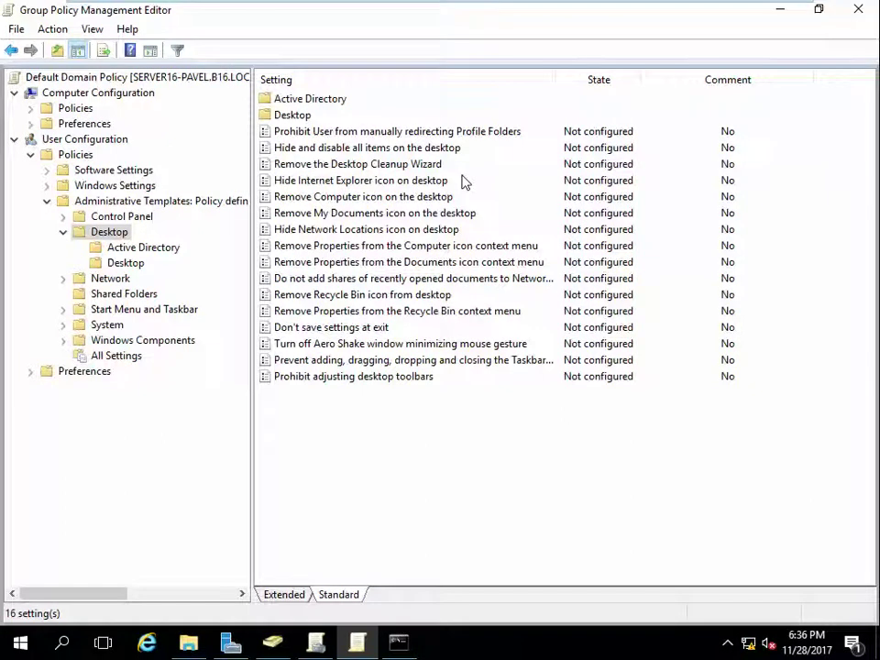
left_click(123, 264)
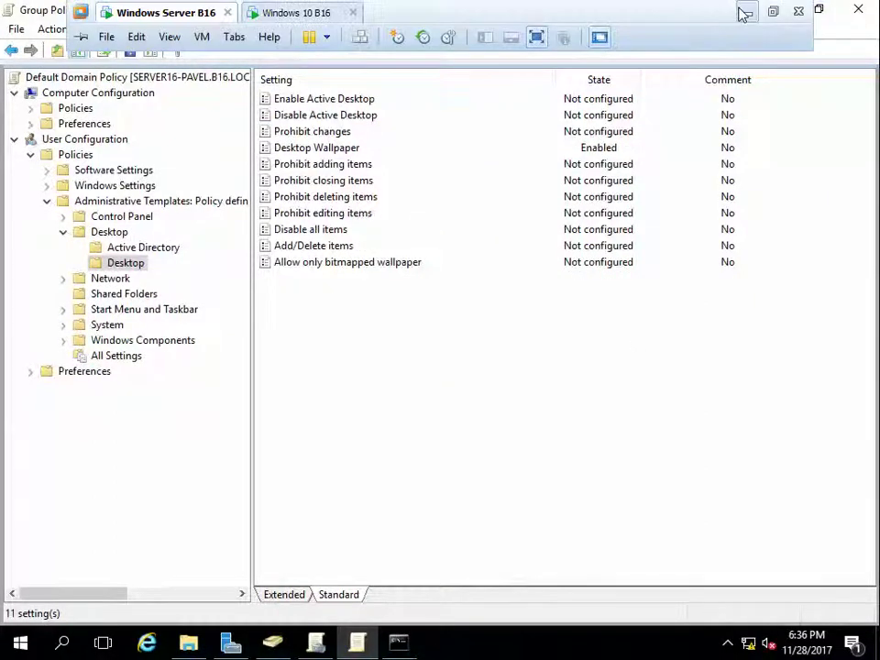
left_click(745, 12)
left_click(736, 644)
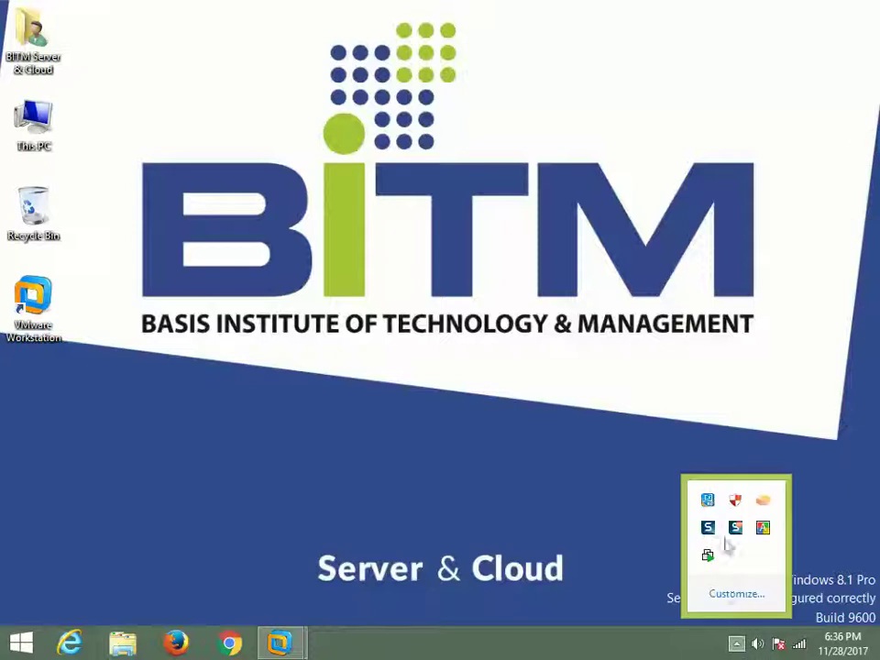